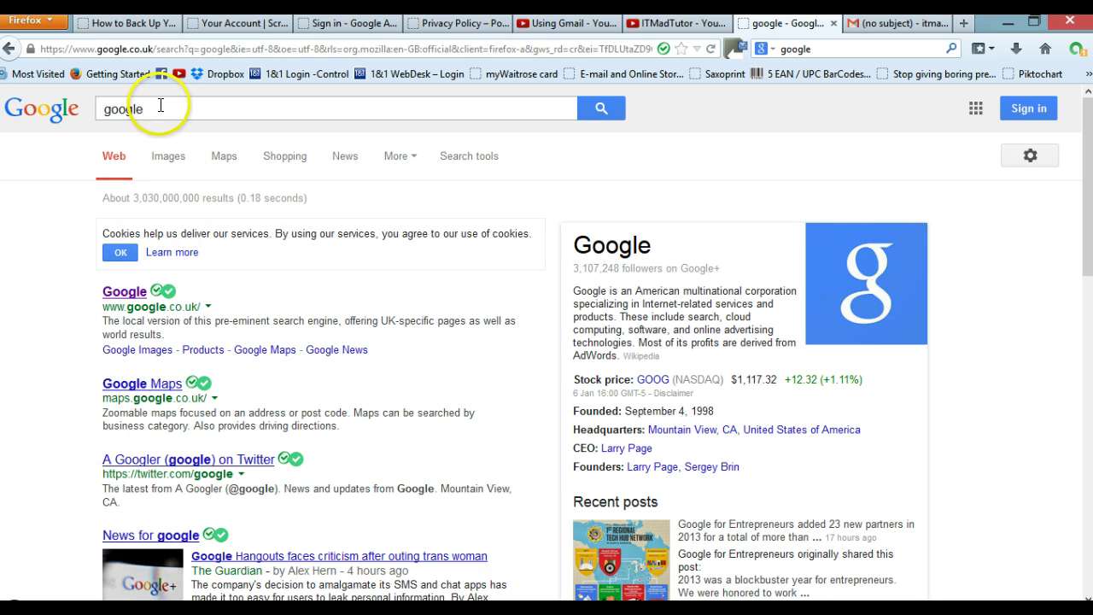
Step: Replace the Google search query with 'KeePass' and run the search
{"action": "left_click_drag", "start_coordinate": [161, 105], "coordinate": [96, 107]}
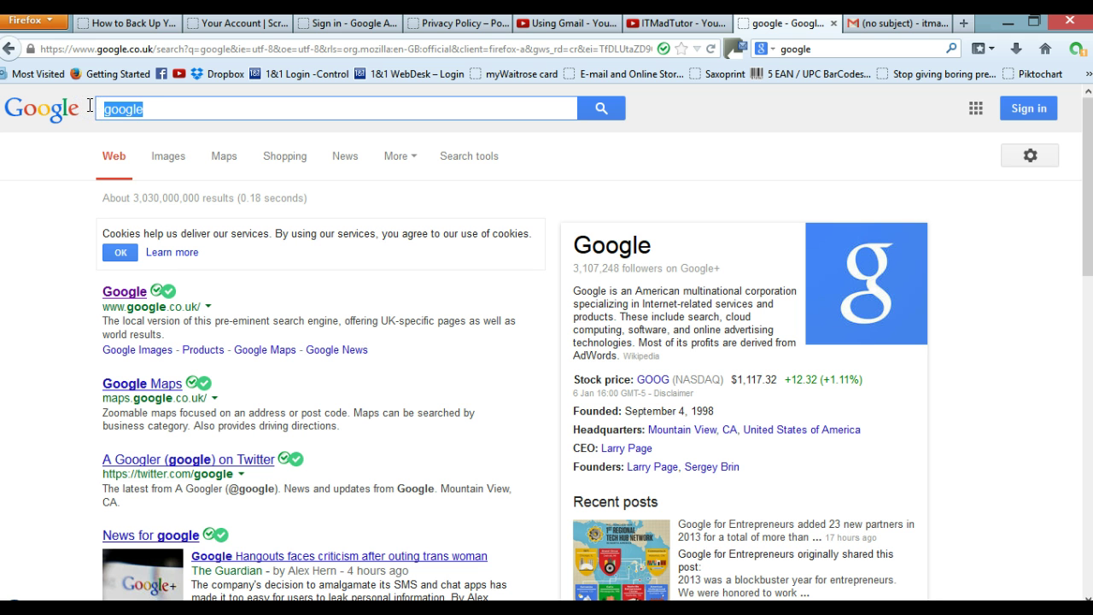
{"action": "type", "text": "Kee"}
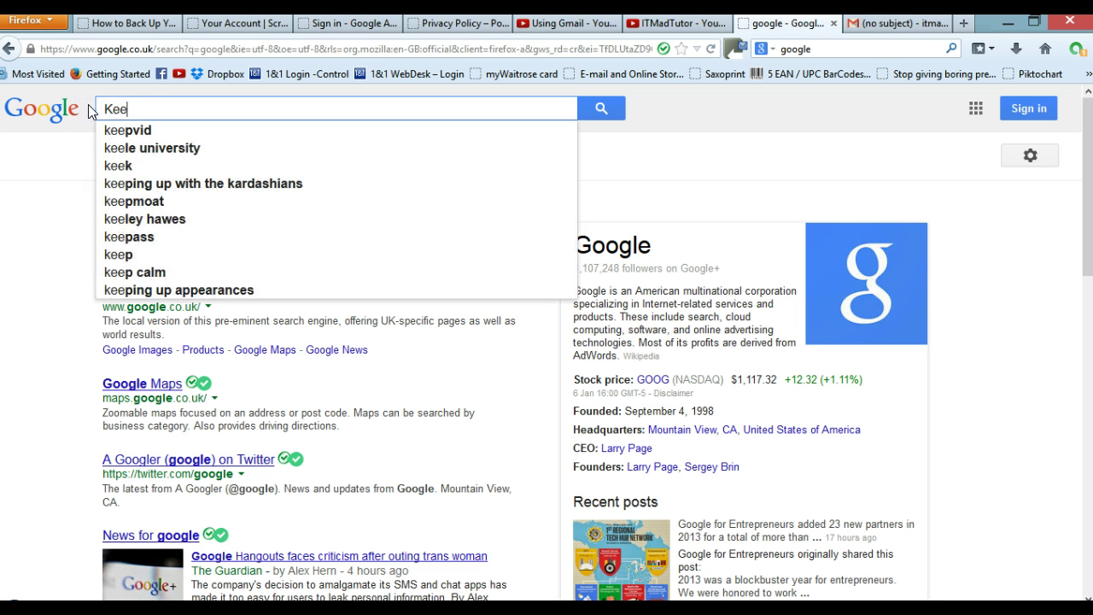
{"action": "type", "text": "Pass"}
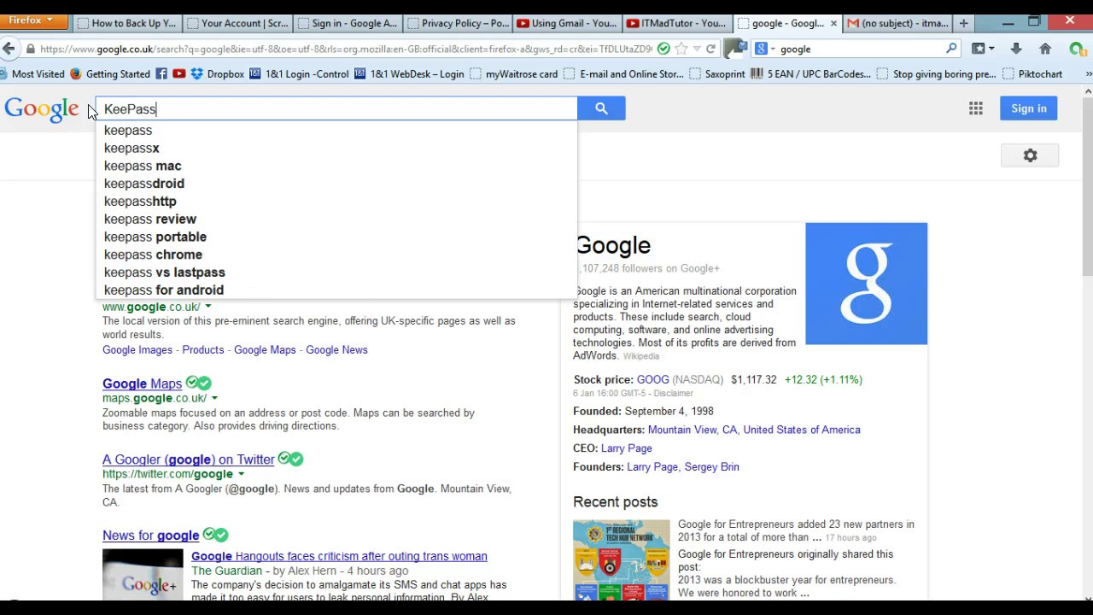
{"action": "key", "text": "Return"}
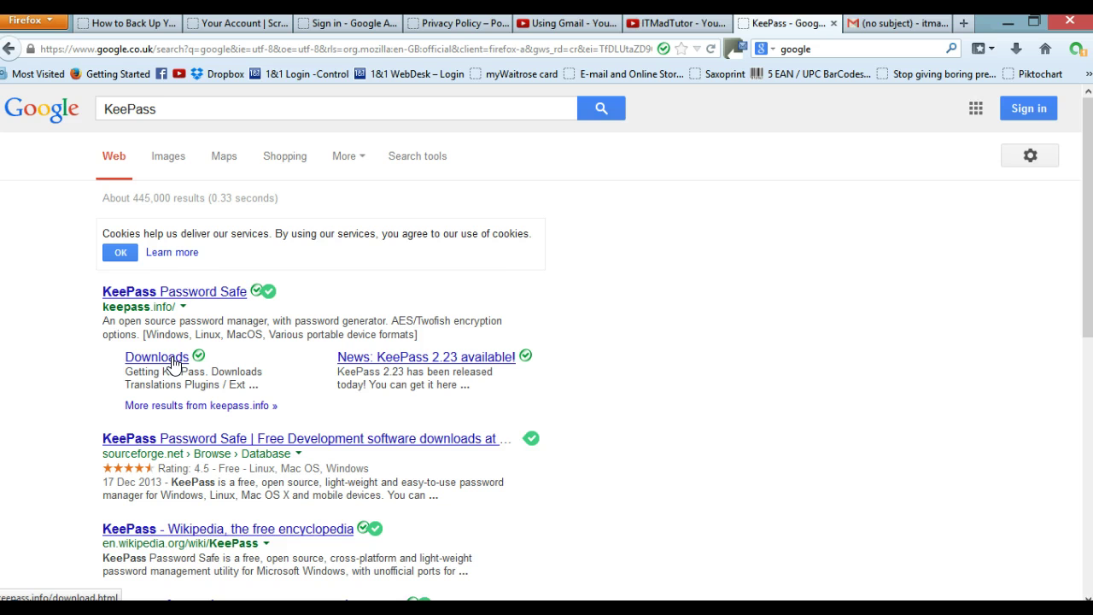
Step: Open the KeePass Password Safe result at keepass.info and scroll through its home page
{"action": "left_click", "coordinate": [203, 295]}
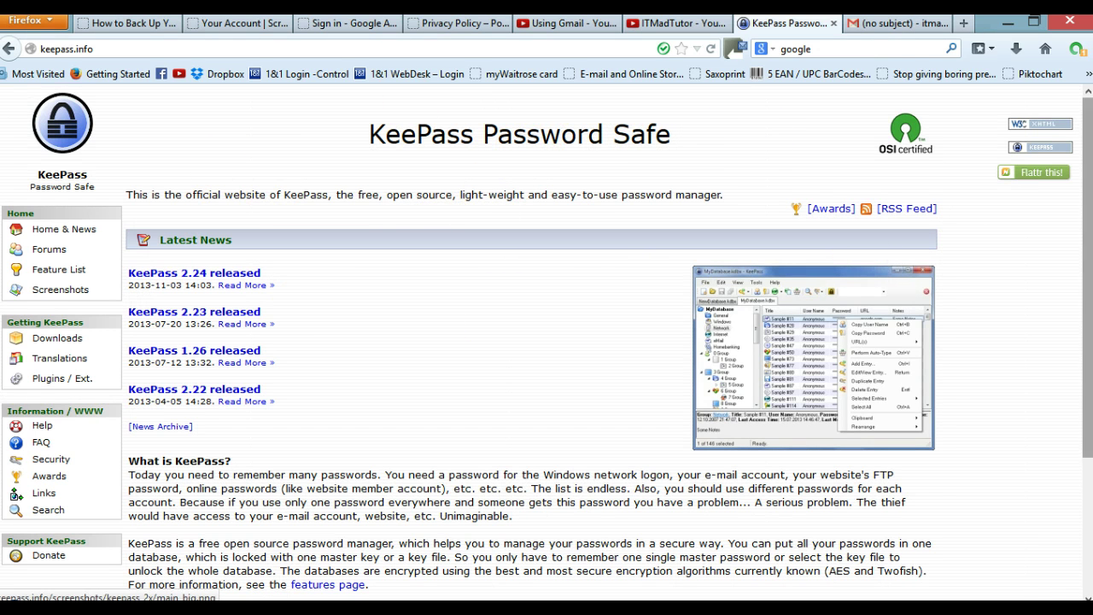
{"action": "left_click_drag", "start_coordinate": [1091, 190], "coordinate": [1087, 264]}
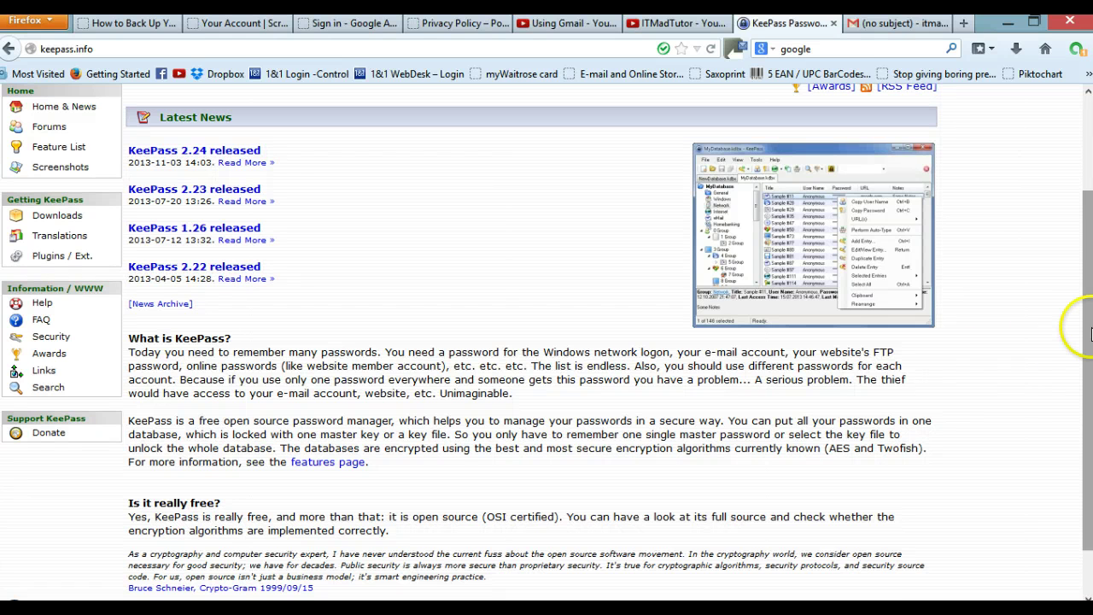
{"action": "mouse_move", "coordinate": [1082, 333]}
{"action": "left_mouse_down"}
{"action": "mouse_move", "coordinate": [1085, 202]}
{"action": "mouse_move", "coordinate": [1066, 202]}
{"action": "left_mouse_up"}
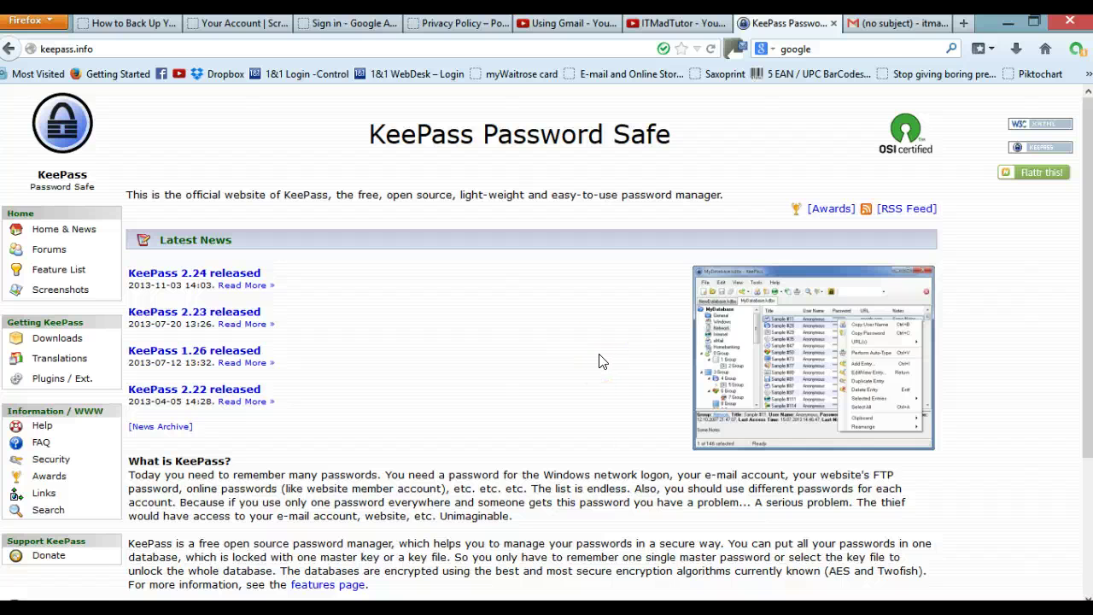
{"action": "left_click", "coordinate": [61, 344]}
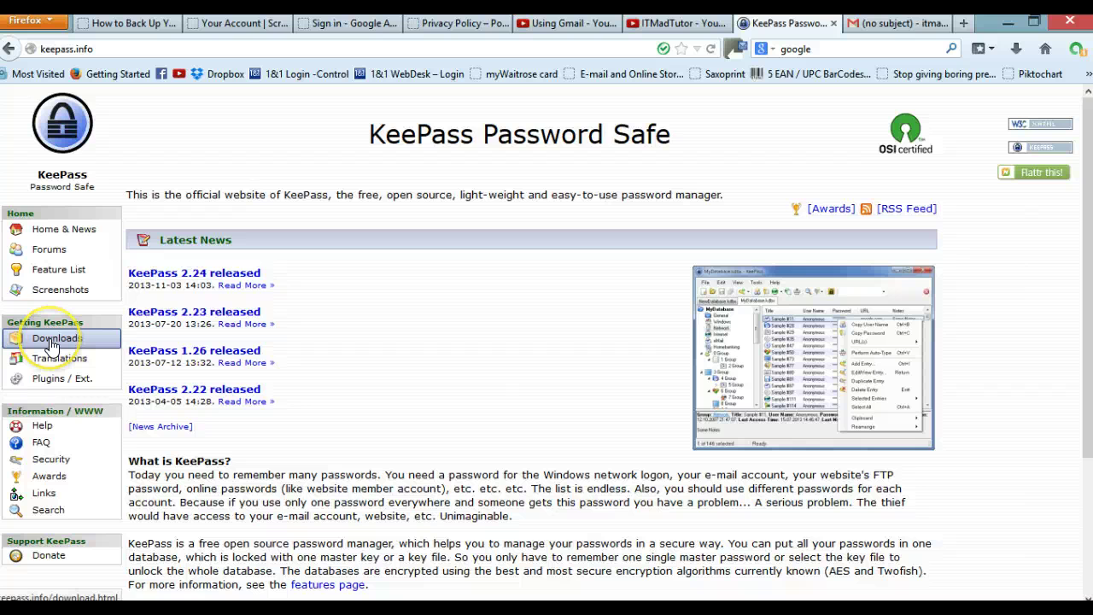
Step: Go to the Downloads page listed under Getting KeePass in the sidebar
{"action": "left_click", "coordinate": [51, 342]}
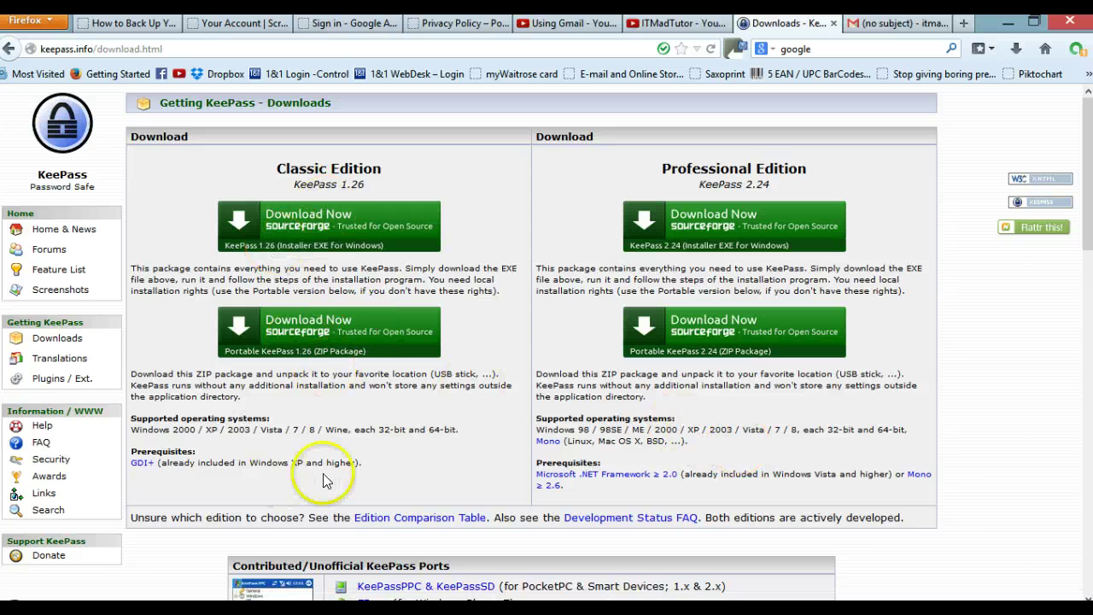
Step: Download the Classic Edition 1.26 installer, saving KeePass-1.26-Setup.exe to disk
{"action": "left_click", "coordinate": [325, 228]}
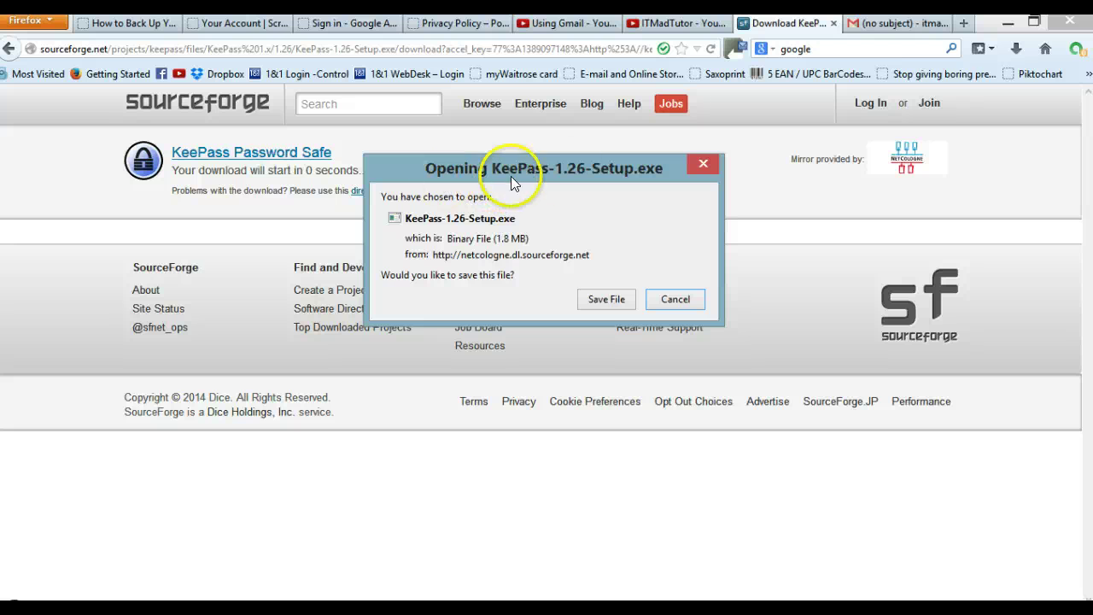
{"action": "left_click", "coordinate": [596, 299]}
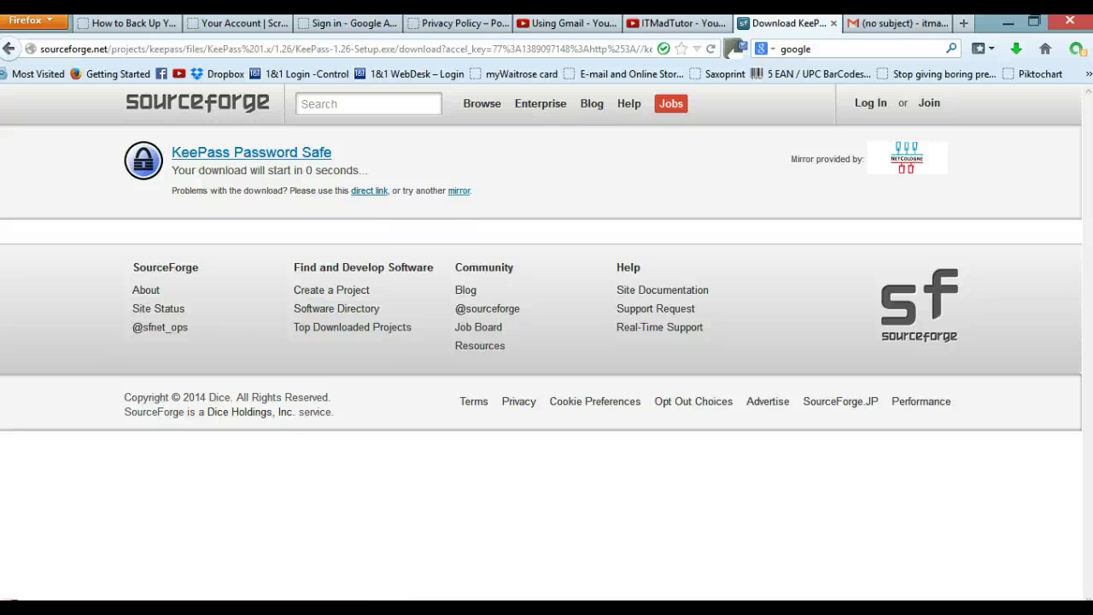
{"action": "left_click", "coordinate": [21, 608]}
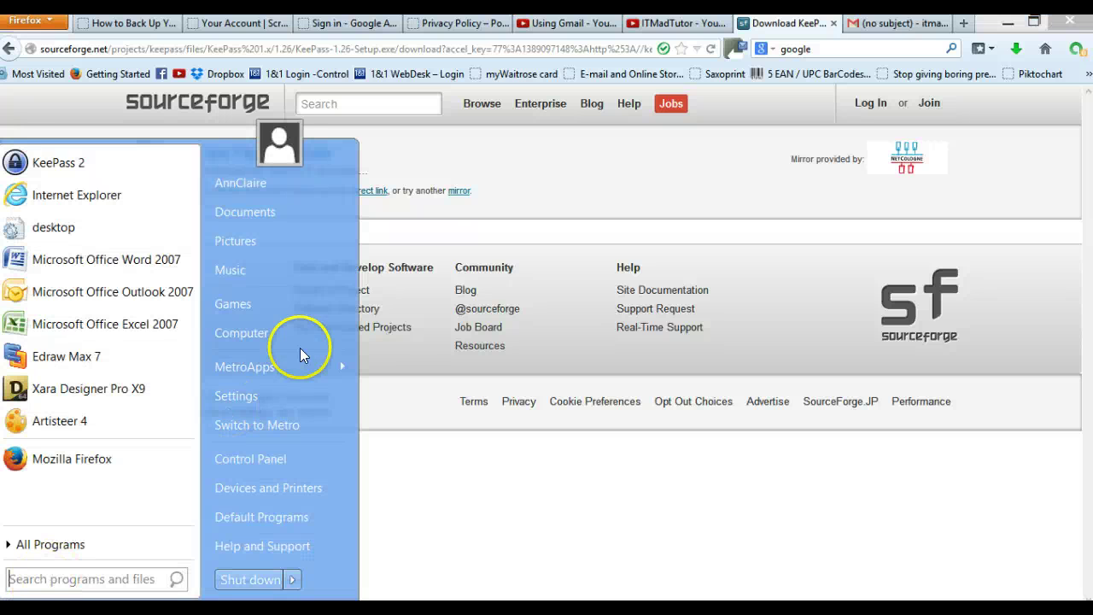
Step: Locate and select KeePass-1.26-Setup (1.76 MB) in the user's Downloads folder
{"action": "left_click", "coordinate": [250, 185]}
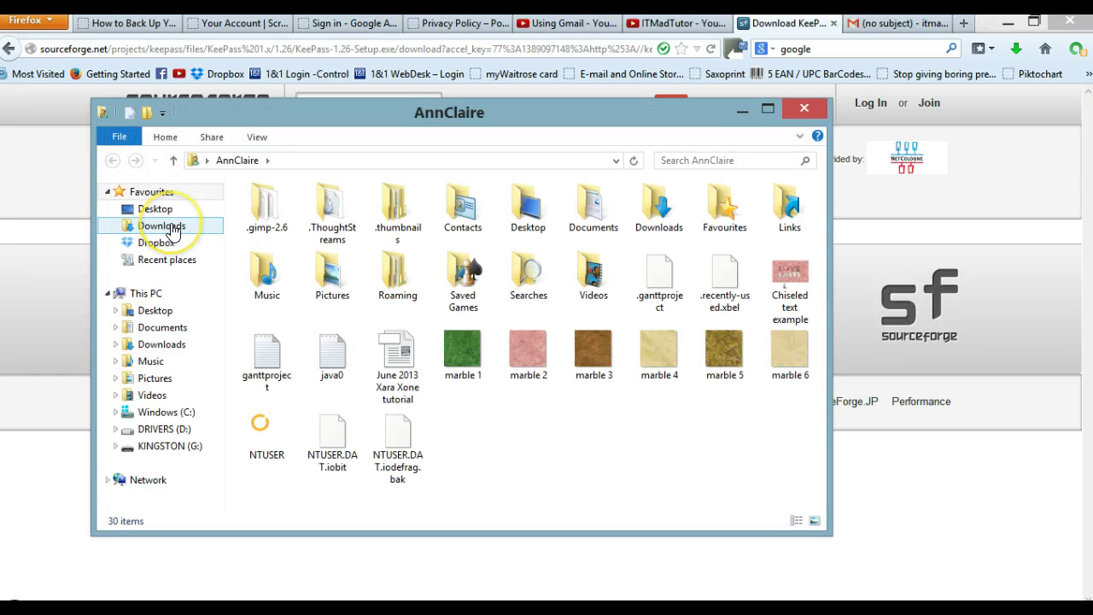
{"action": "left_click", "coordinate": [173, 230]}
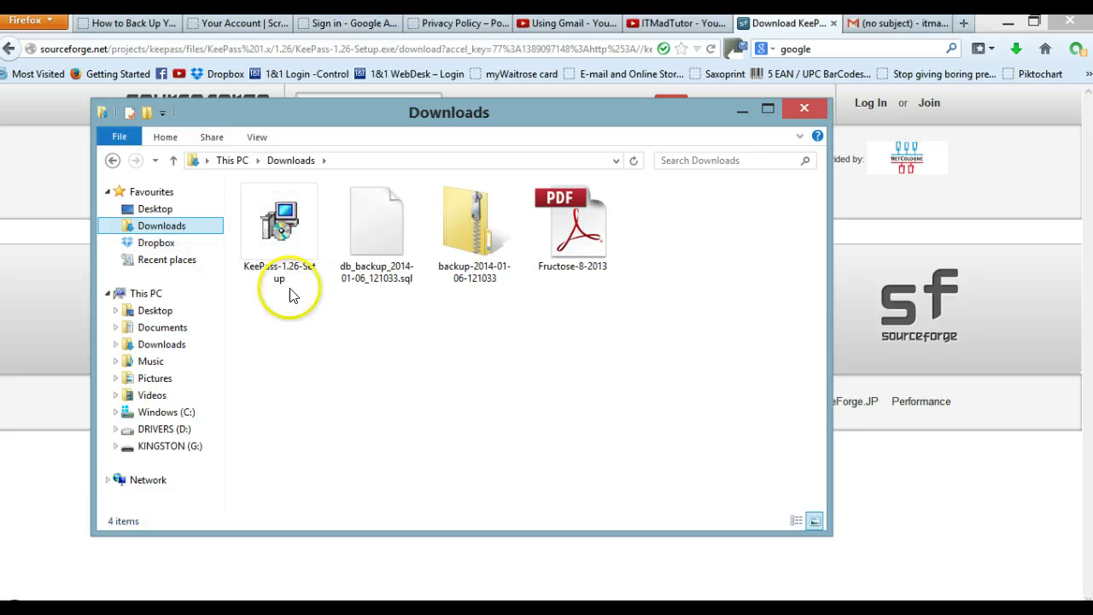
{"action": "left_click", "coordinate": [281, 278]}
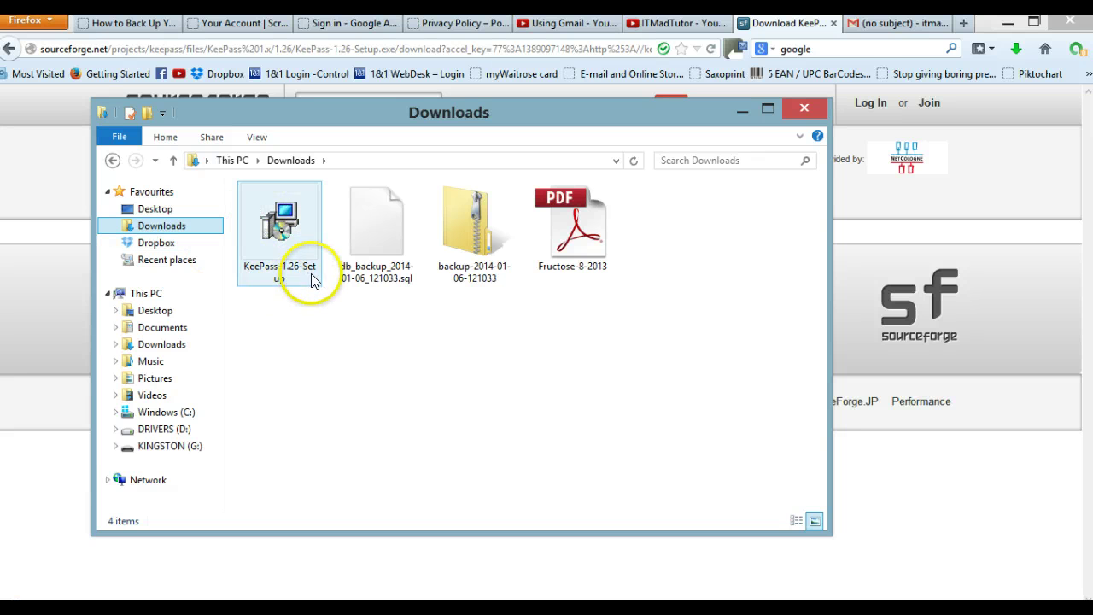
{"action": "left_click", "coordinate": [286, 231]}
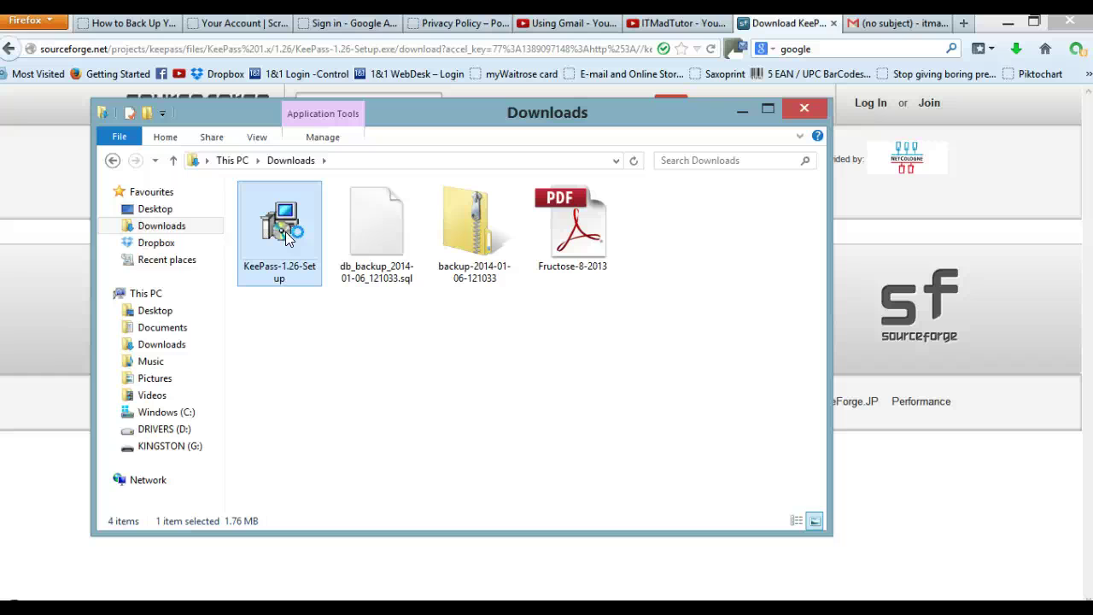
Step: Run KeePass-1.26-Setup and confirm English as the setup language
{"action": "double_click", "coordinate": [285, 231]}
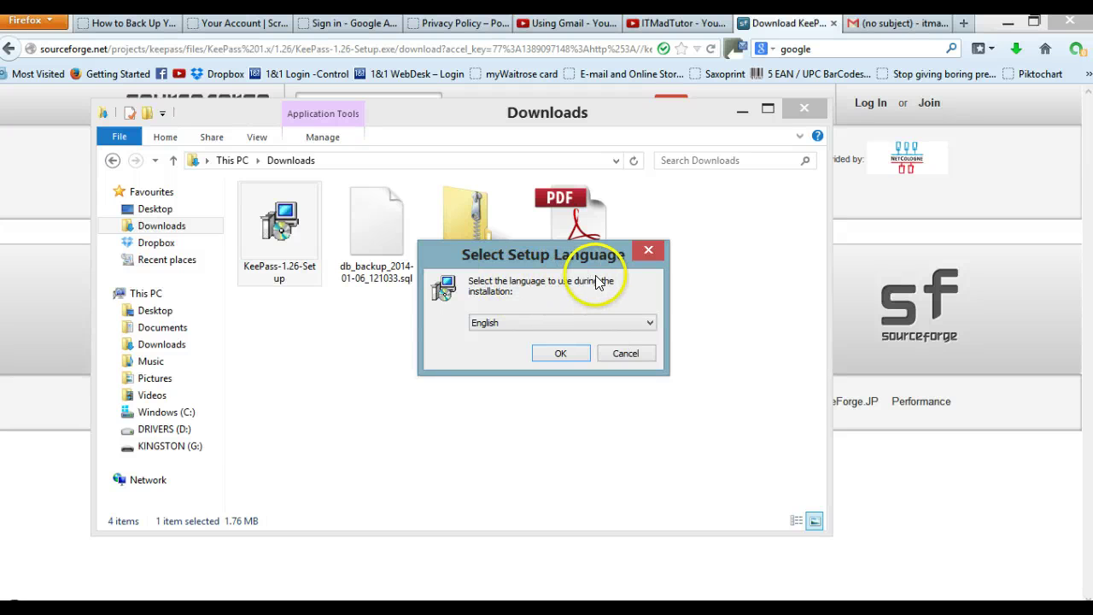
{"action": "left_click", "coordinate": [648, 324]}
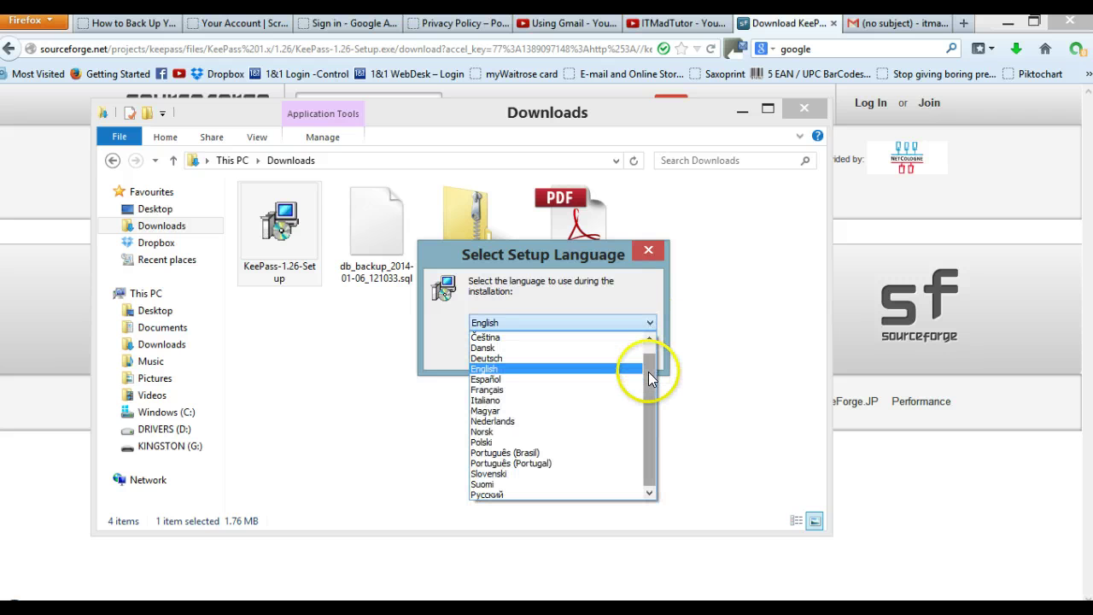
{"action": "mouse_move", "coordinate": [649, 371]}
{"action": "left_mouse_down"}
{"action": "mouse_move", "coordinate": [649, 340]}
{"action": "mouse_move", "coordinate": [651, 363]}
{"action": "left_mouse_up"}
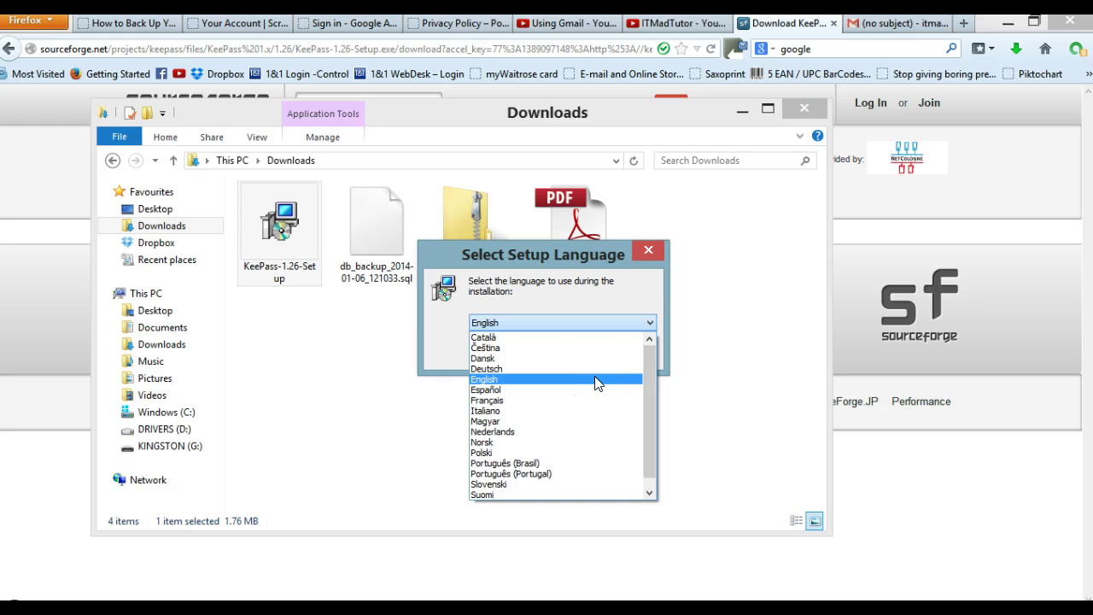
{"action": "left_click", "coordinate": [596, 384]}
{"action": "left_click", "coordinate": [561, 354]}
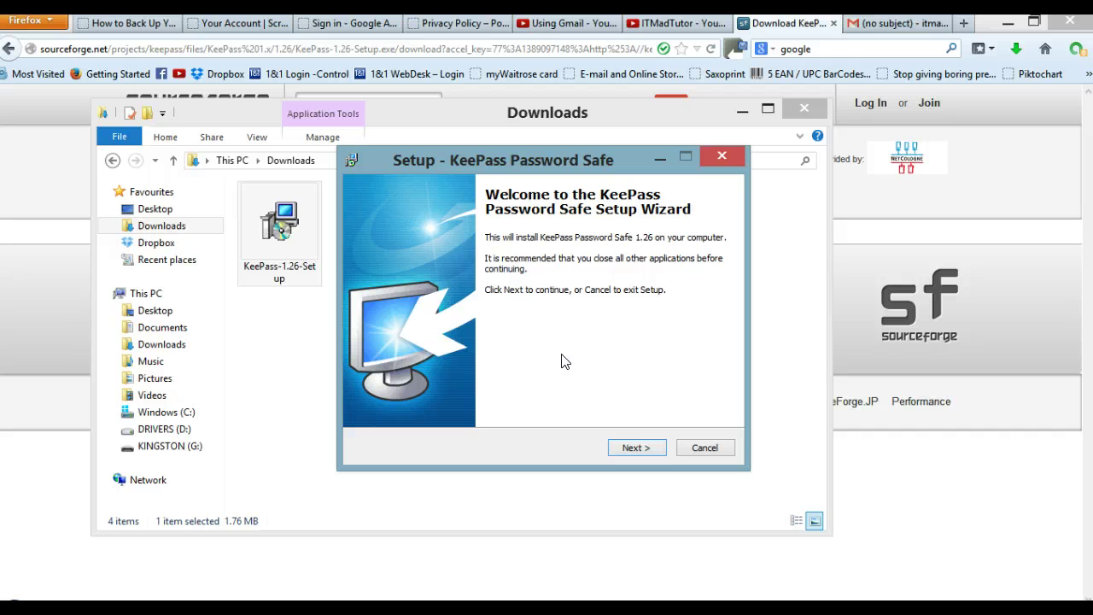
Step: Continue past the welcome page and accept the KeePass license agreement
{"action": "left_click", "coordinate": [641, 243]}
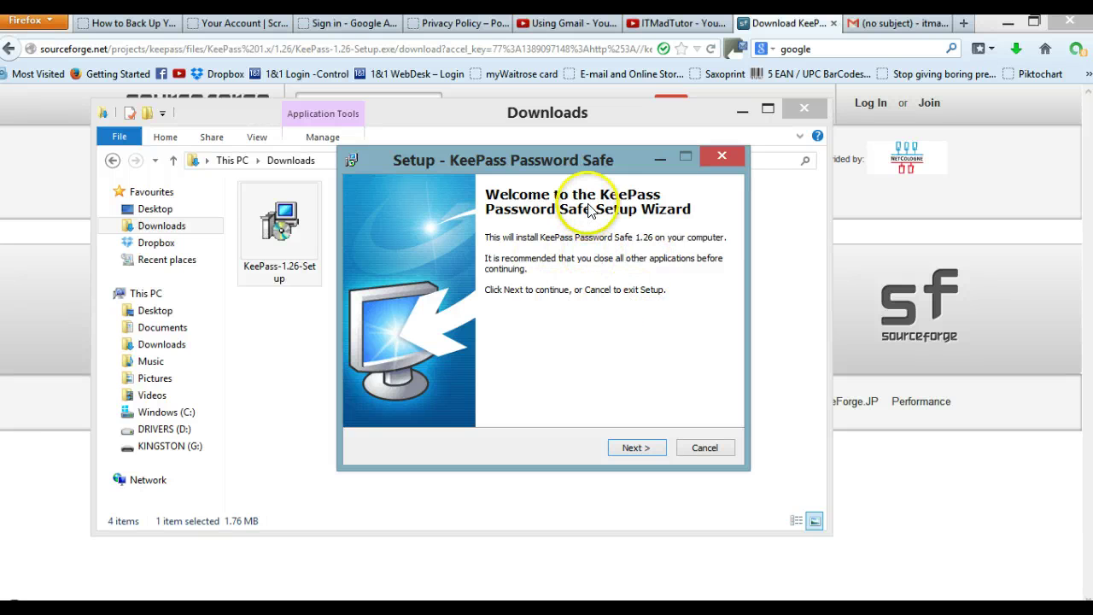
{"action": "left_click", "coordinate": [632, 448]}
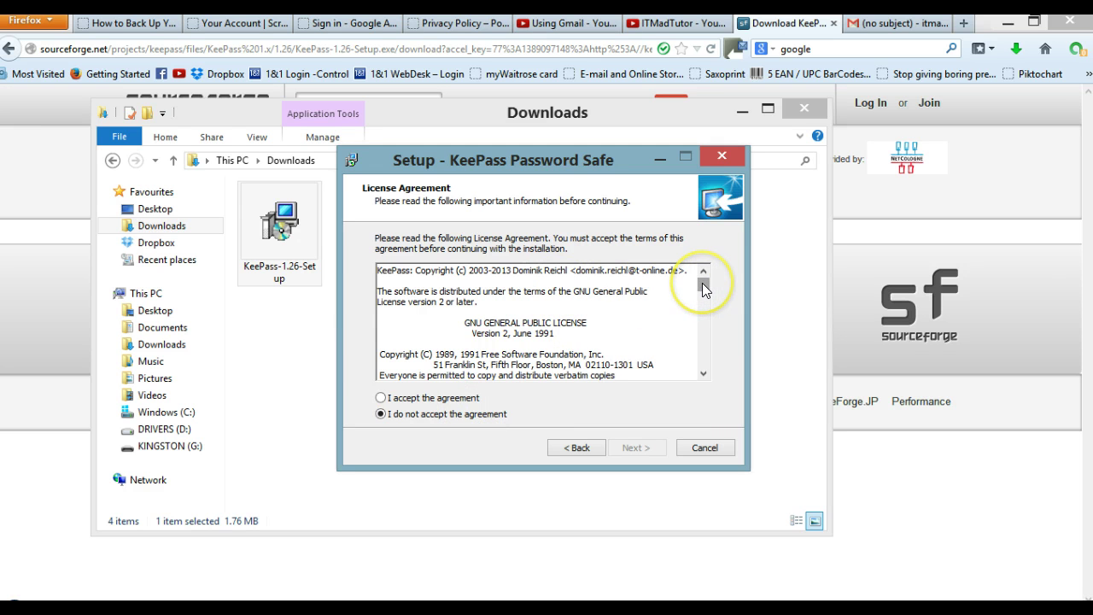
{"action": "mouse_move", "coordinate": [703, 290]}
{"action": "left_mouse_down"}
{"action": "mouse_move", "coordinate": [703, 368]}
{"action": "mouse_move", "coordinate": [708, 278]}
{"action": "left_mouse_up"}
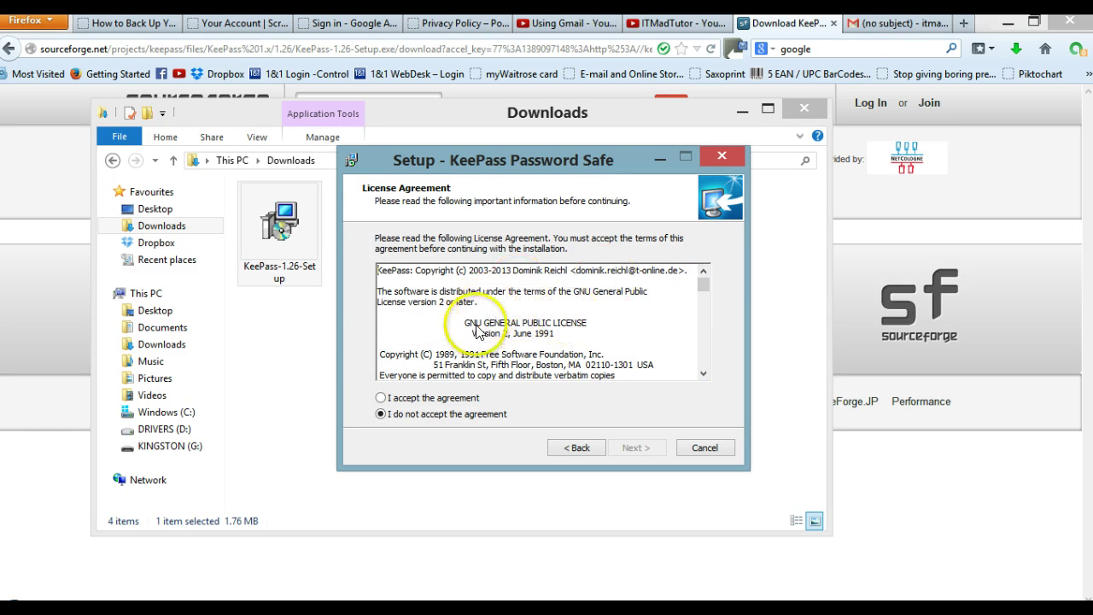
{"action": "left_click", "coordinate": [382, 398]}
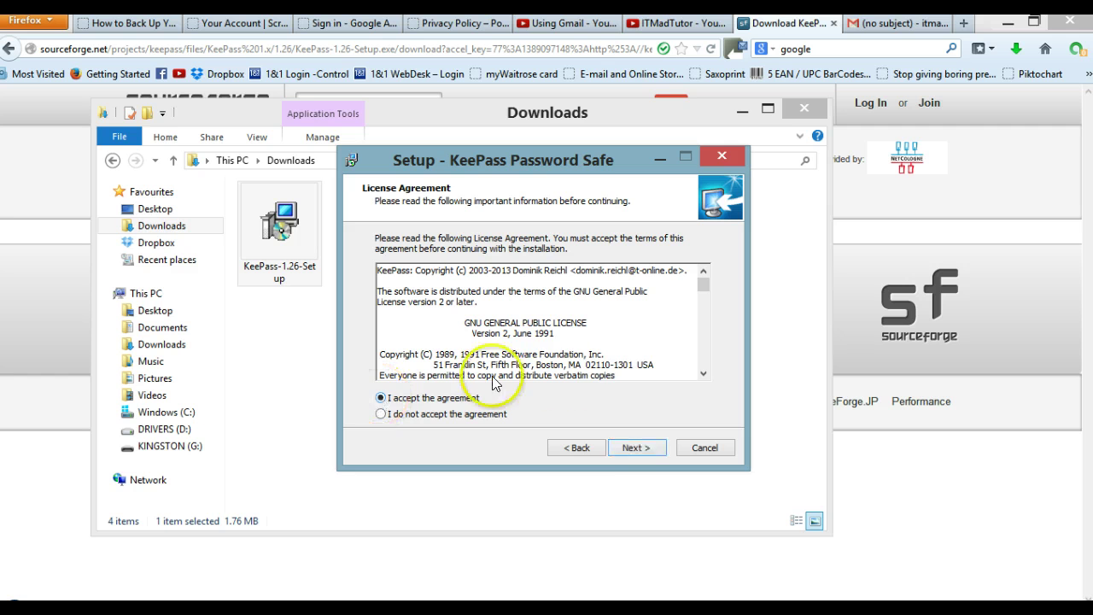
{"action": "left_click", "coordinate": [636, 449]}
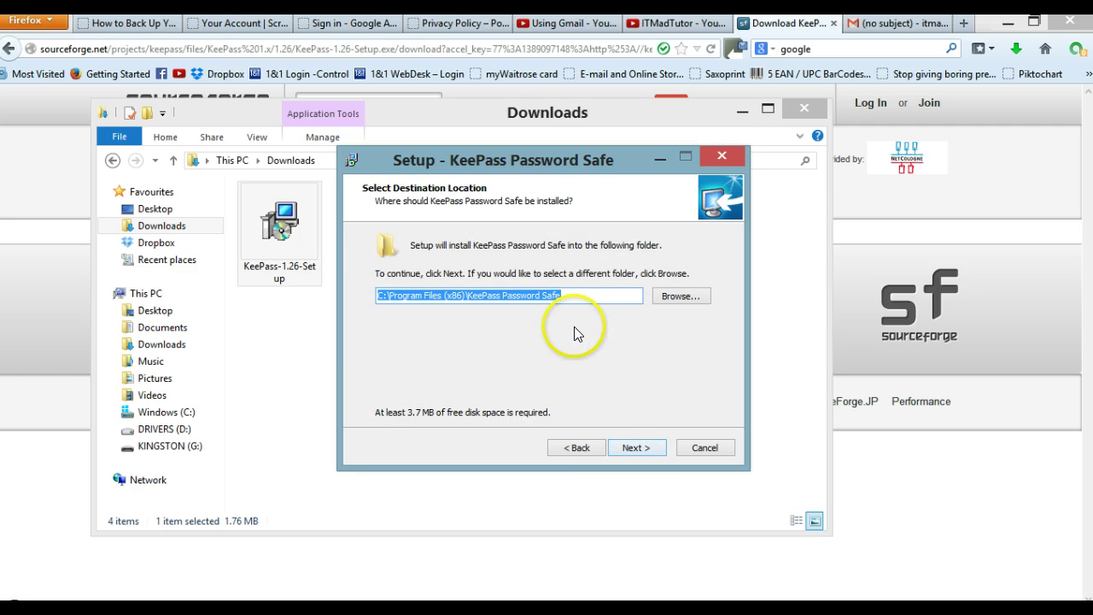
Step: Browse to the DRIVERS (D:) drive so the destination becomes D:\KeePass Password Safe
{"action": "left_click", "coordinate": [675, 304]}
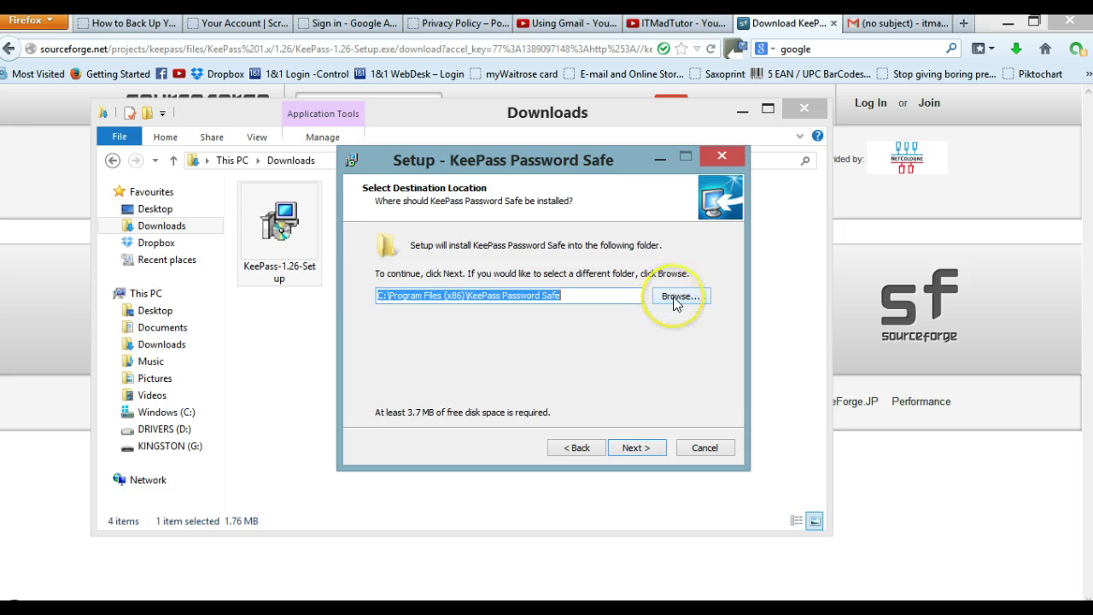
{"action": "left_click", "coordinate": [674, 302]}
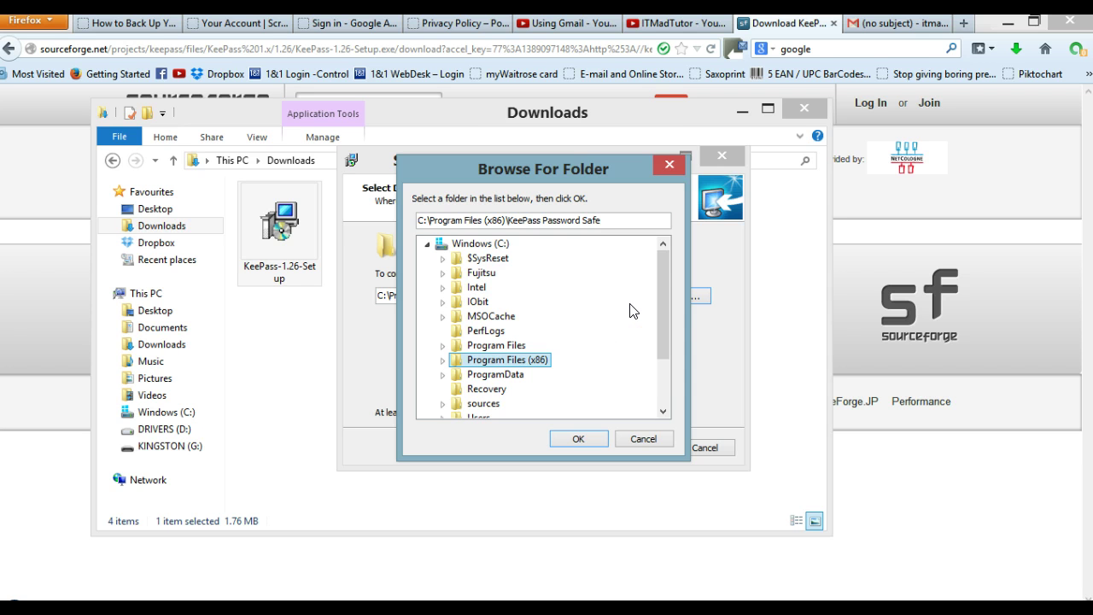
{"action": "left_click_drag", "start_coordinate": [662, 313], "coordinate": [664, 350]}
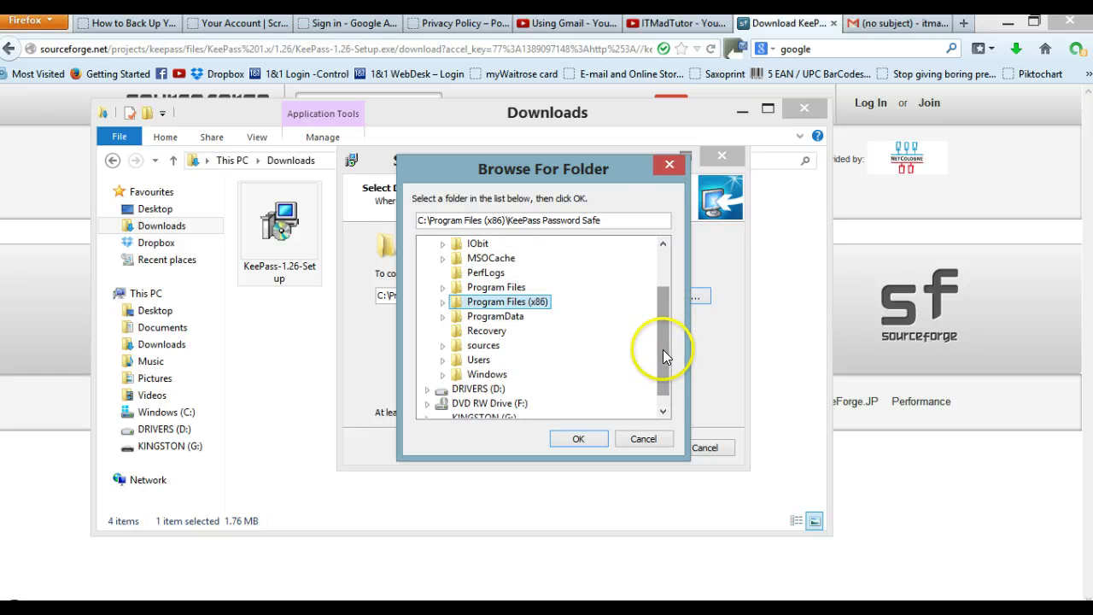
{"action": "left_click", "coordinate": [468, 391]}
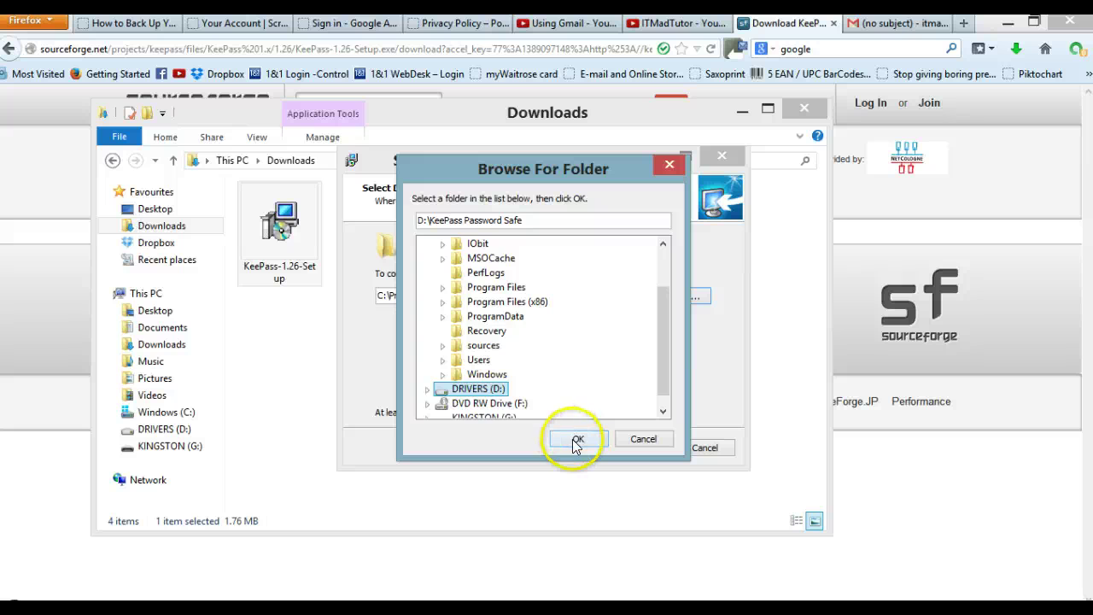
{"action": "double_click", "coordinate": [494, 391]}
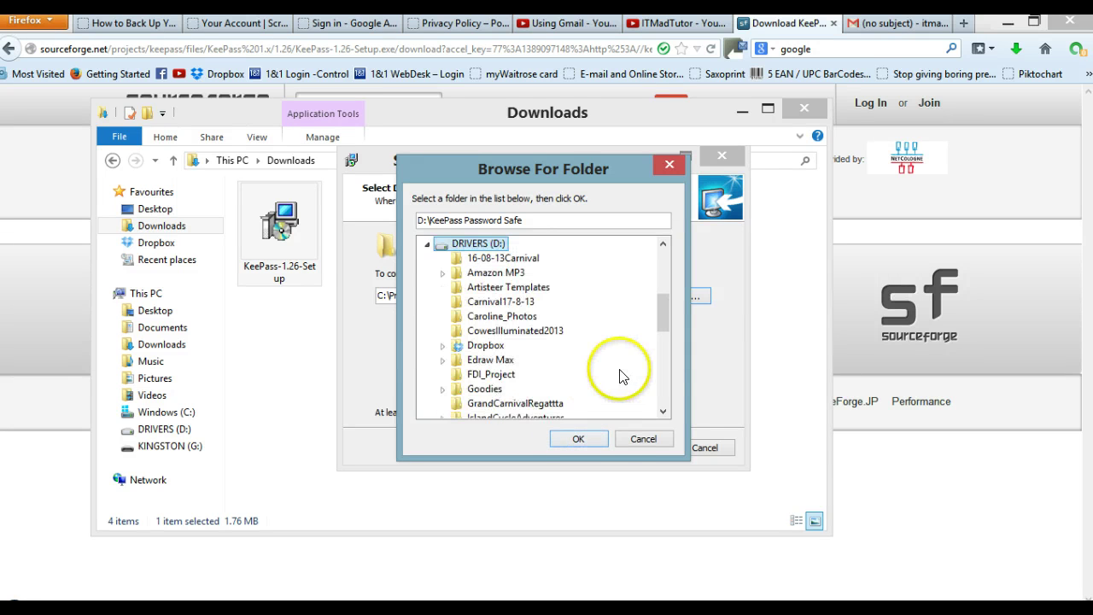
{"action": "left_click", "coordinate": [581, 440]}
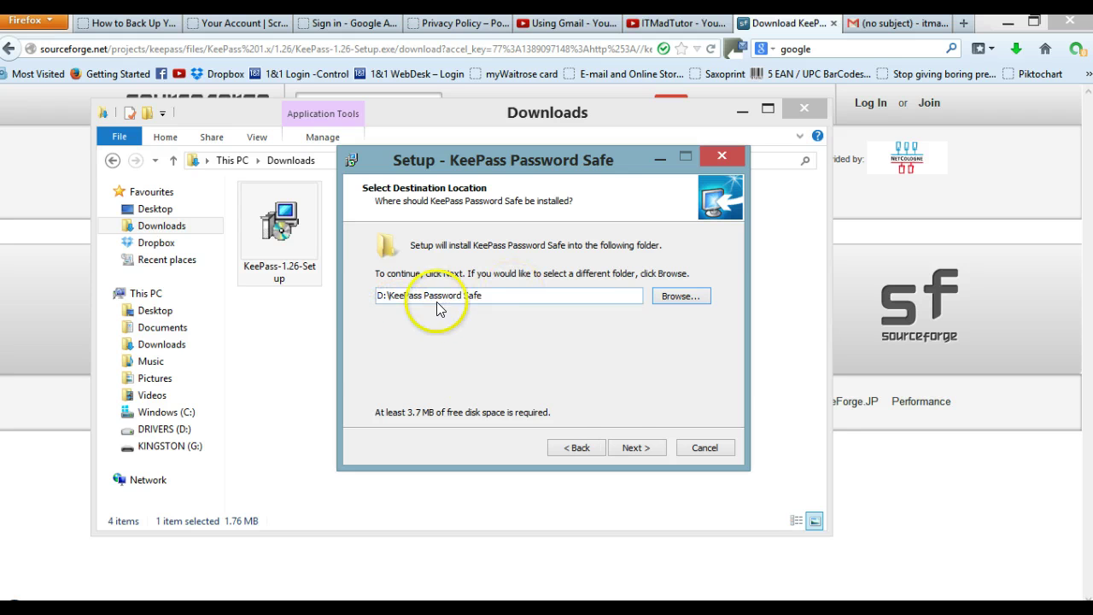
Step: Add desktop and Quick Launch icons, install KeePass, and tick Launch KeePass
{"action": "left_click", "coordinate": [643, 451]}
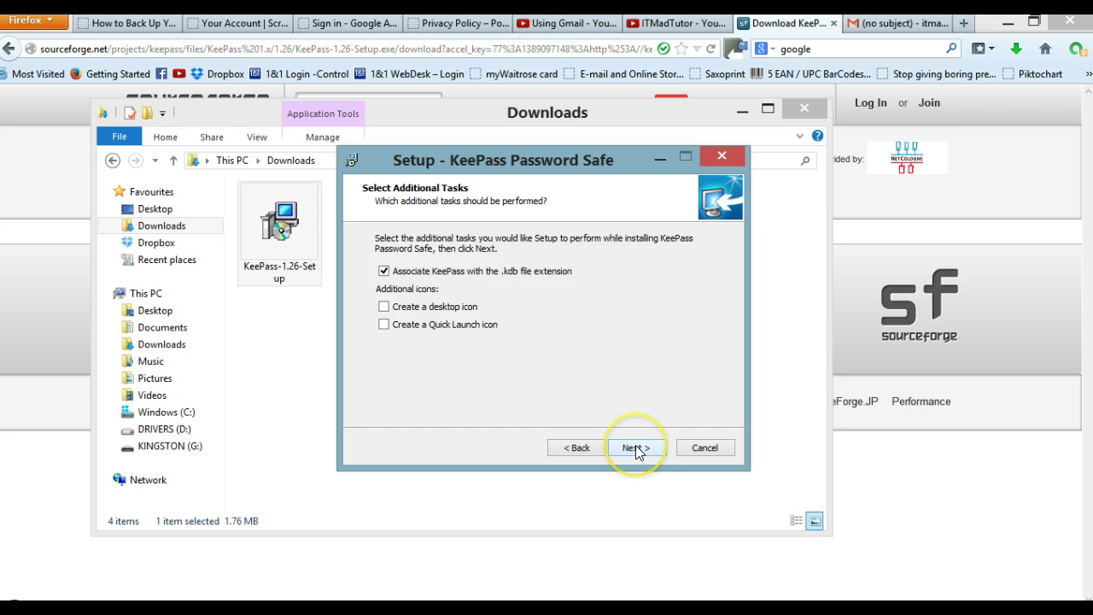
{"action": "left_click", "coordinate": [384, 307]}
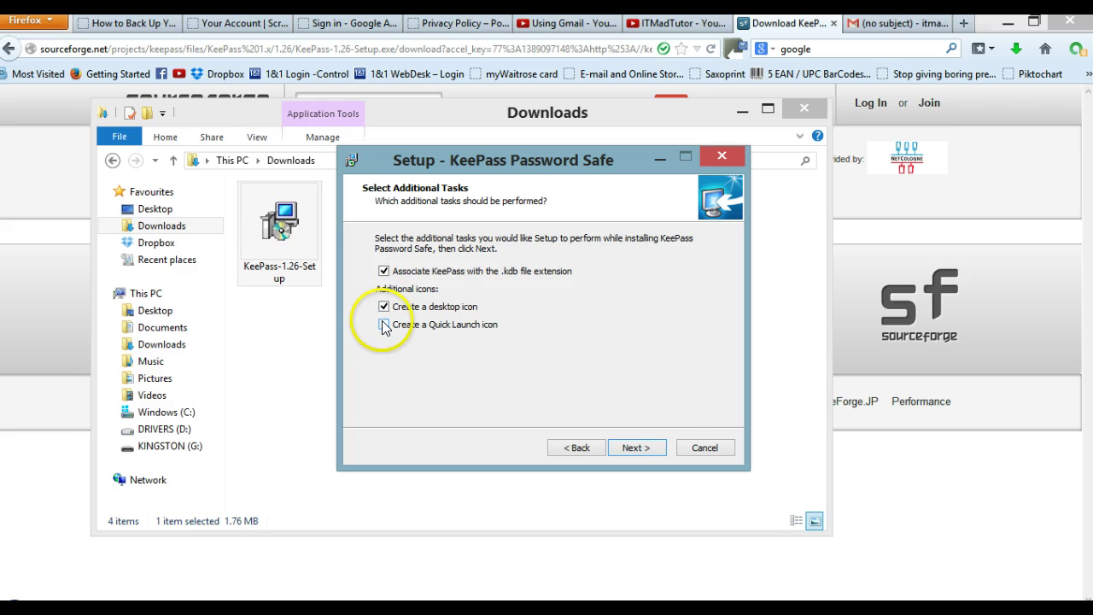
{"action": "left_click", "coordinate": [384, 325]}
{"action": "left_click", "coordinate": [639, 447]}
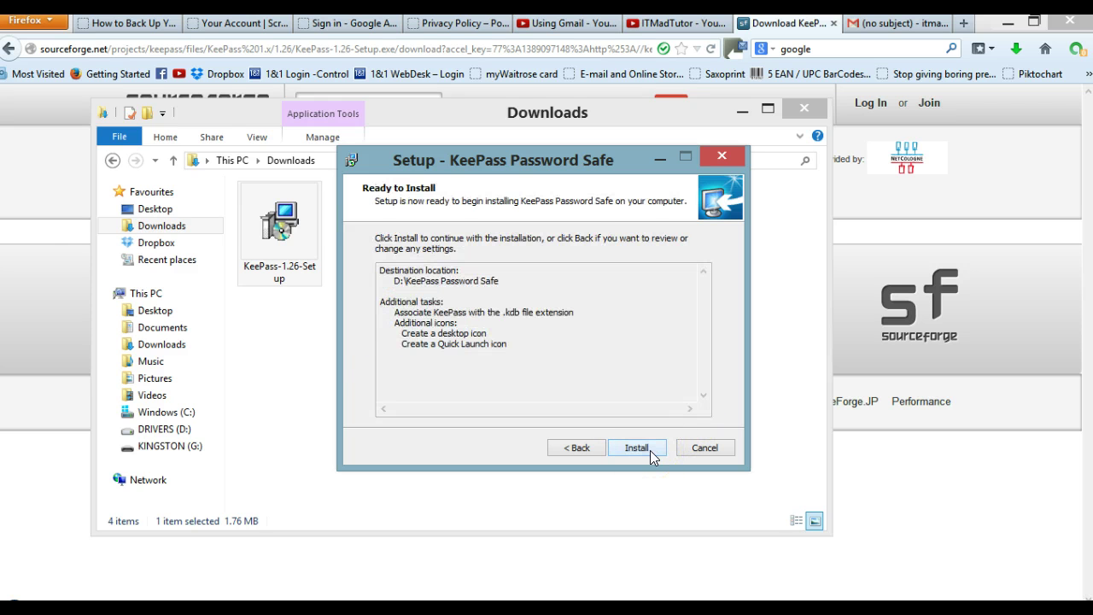
{"action": "left_click", "coordinate": [647, 450]}
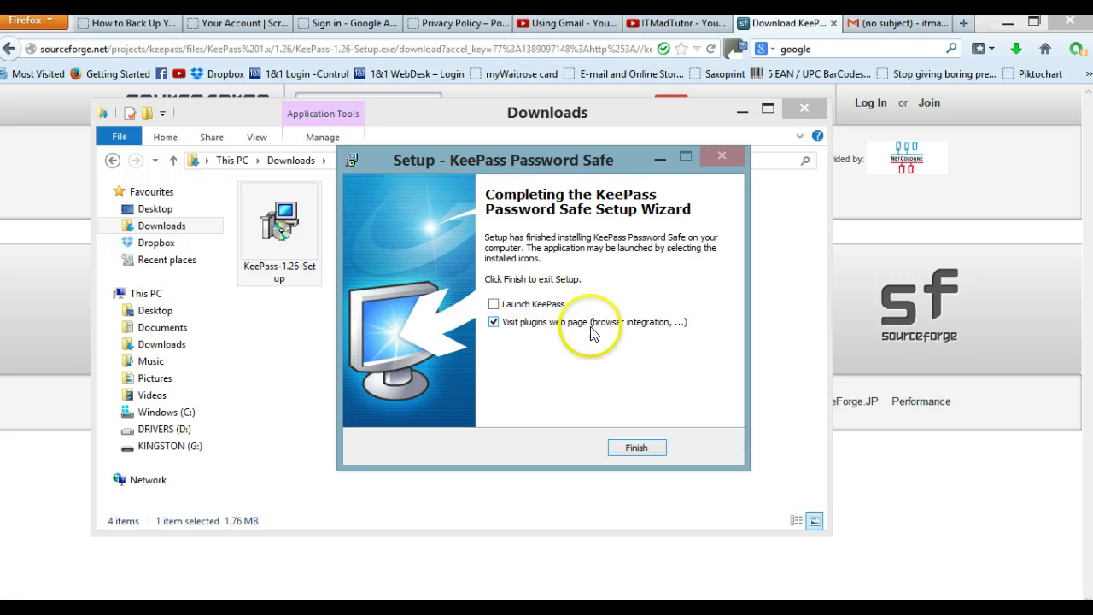
{"action": "left_click", "coordinate": [494, 305]}
Step: Untick Visit plugins web page and finish setup so KeePass opens
{"action": "left_click", "coordinate": [494, 323]}
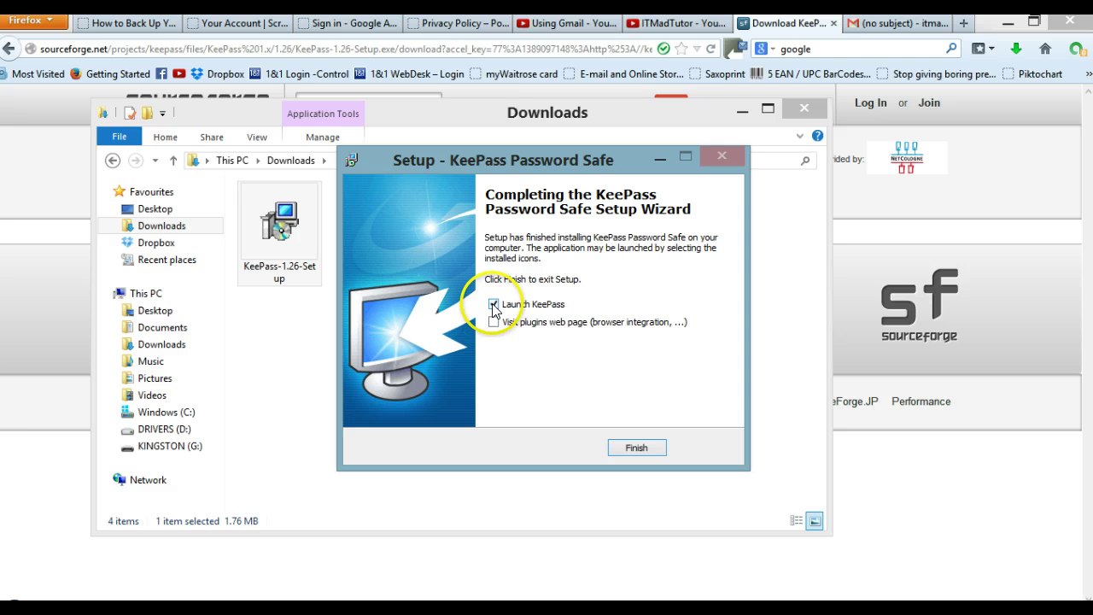
{"action": "left_click", "coordinate": [632, 449]}
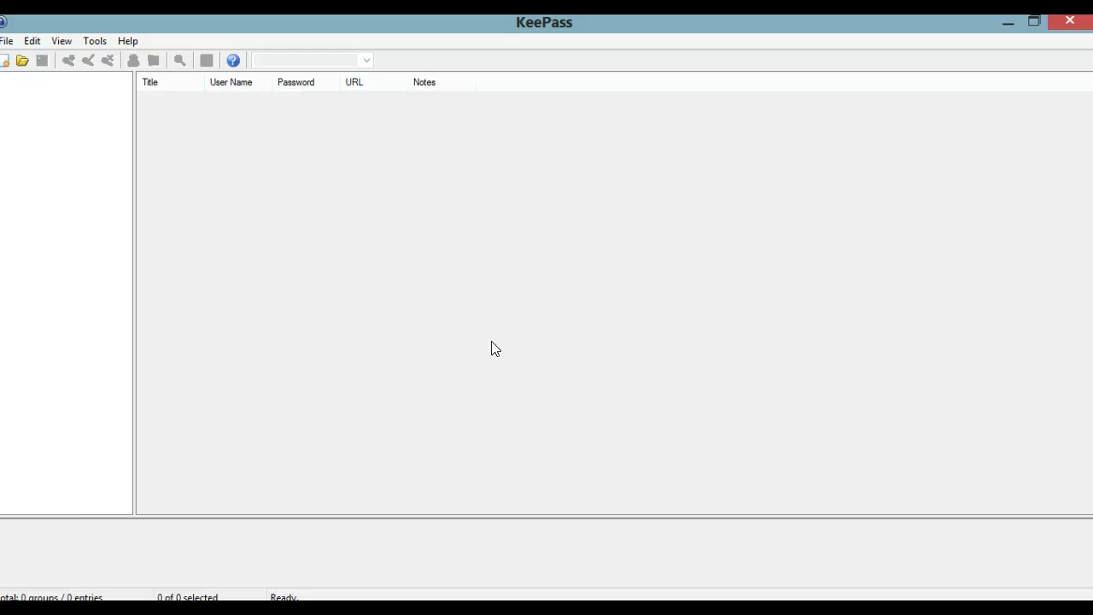
Step: Open KeePass's Create New Password Database dialog from the New toolbar button
{"action": "key", "text": "alt"}
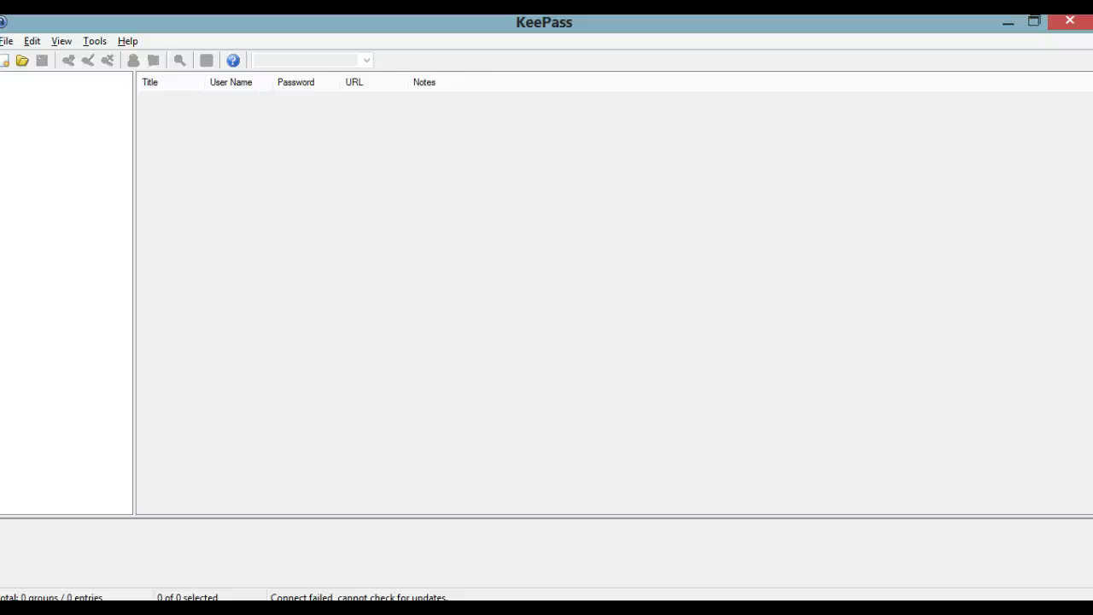
{"action": "left_click", "coordinate": [6, 43]}
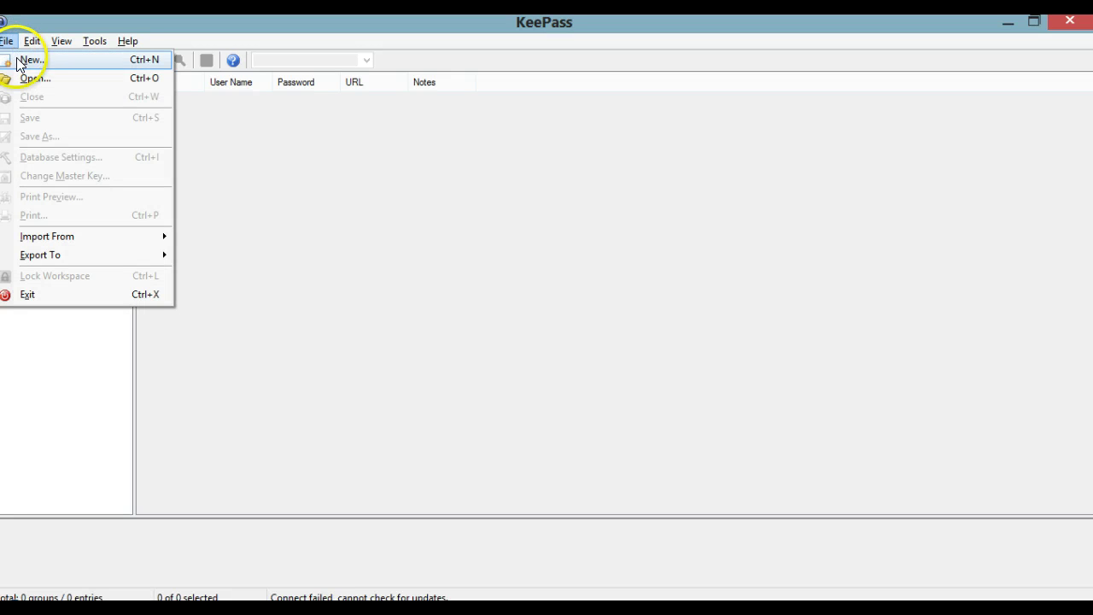
{"action": "left_click", "coordinate": [239, 138]}
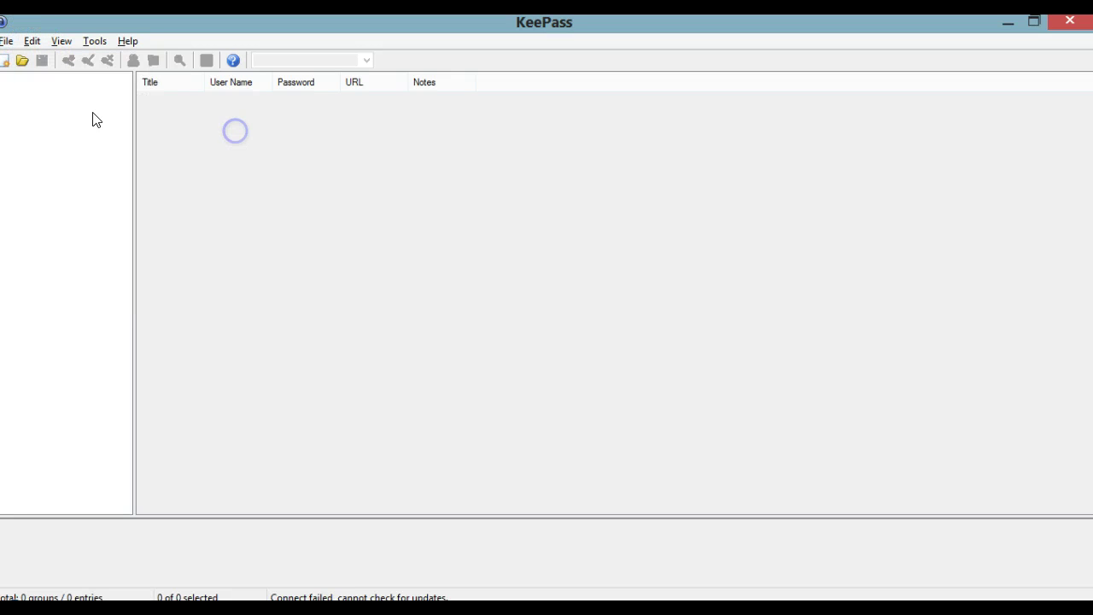
{"action": "left_click", "coordinate": [4, 65]}
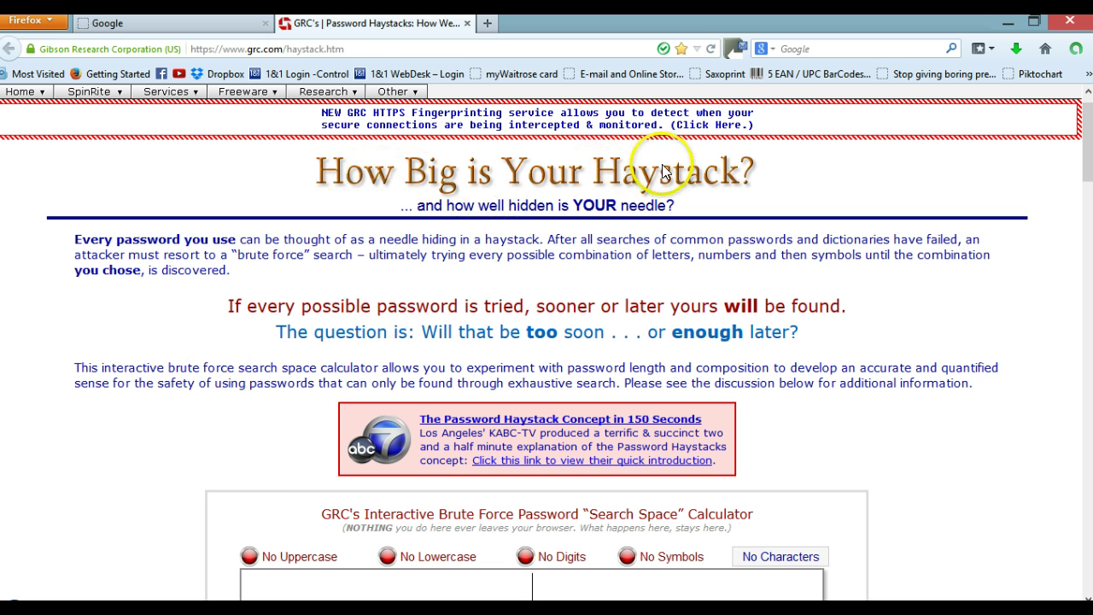
Step: Scroll GRC's Haystack page down to the Interactive Brute Force Password Search Space Calculator
{"action": "left_click_drag", "start_coordinate": [351, 49], "coordinate": [176, 58]}
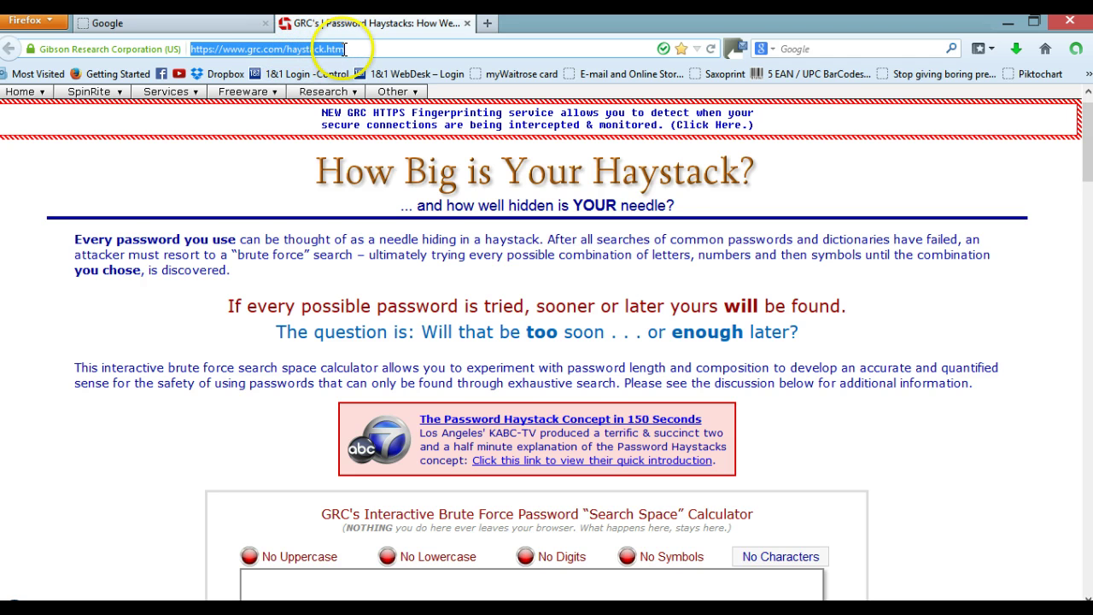
{"action": "left_click", "coordinate": [674, 184]}
{"action": "scroll", "coordinate": [673, 184], "scroll_direction": "down", "scroll_amount": 1}
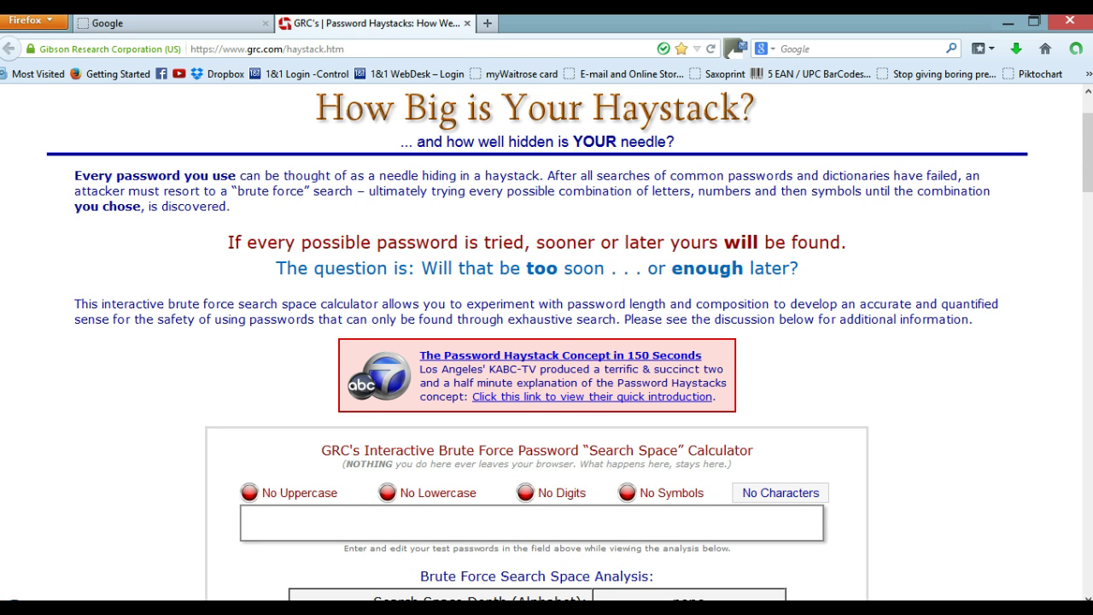
{"action": "left_click_drag", "start_coordinate": [1084, 166], "coordinate": [1088, 227]}
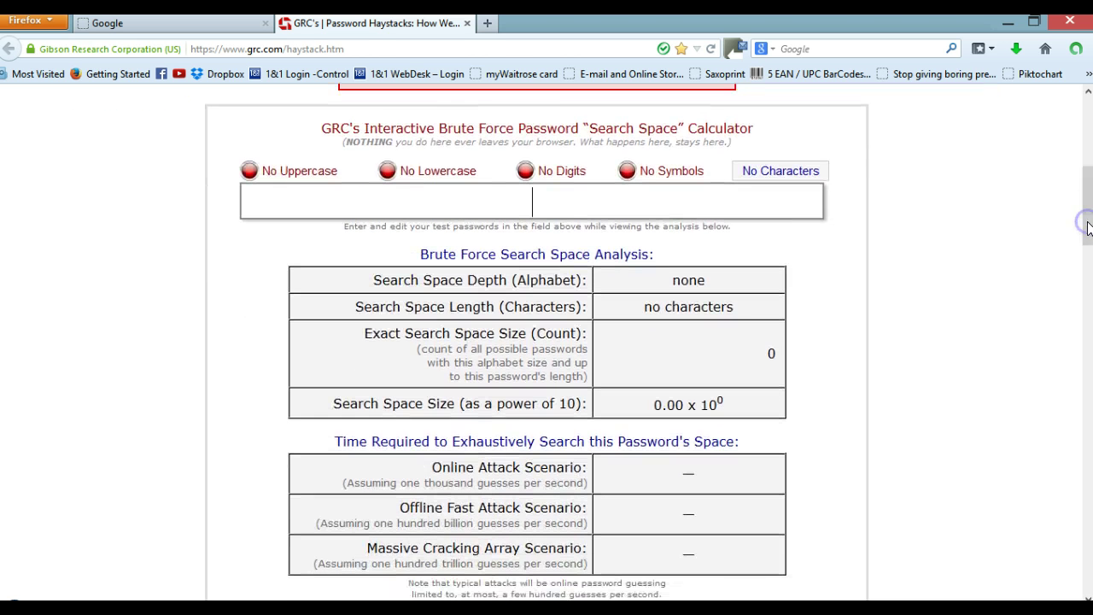
{"action": "left_click", "coordinate": [612, 202]}
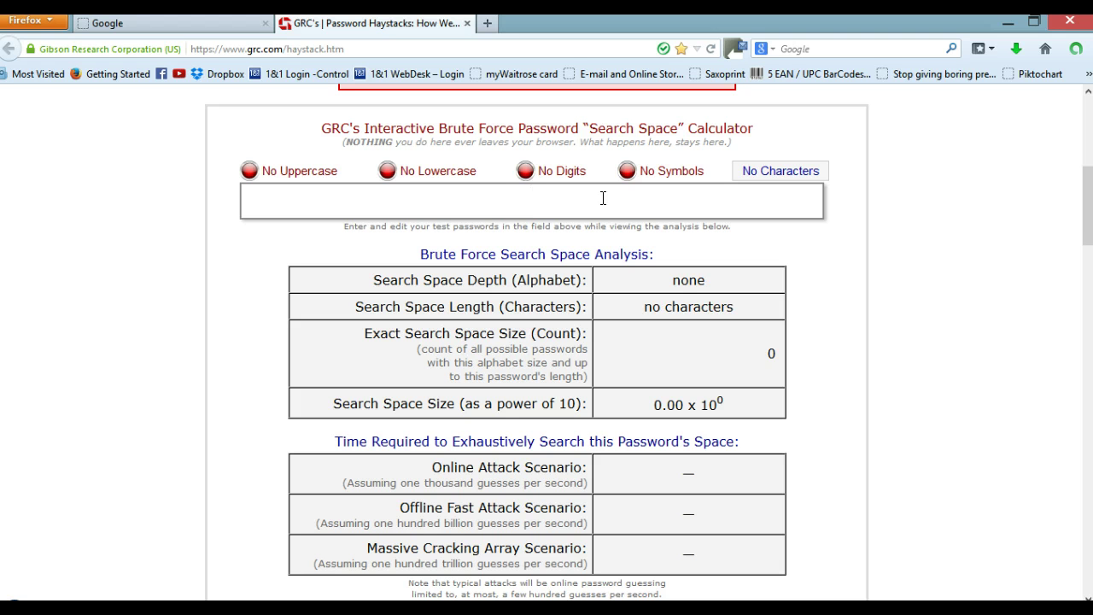
{"action": "type", "text": "passw"}
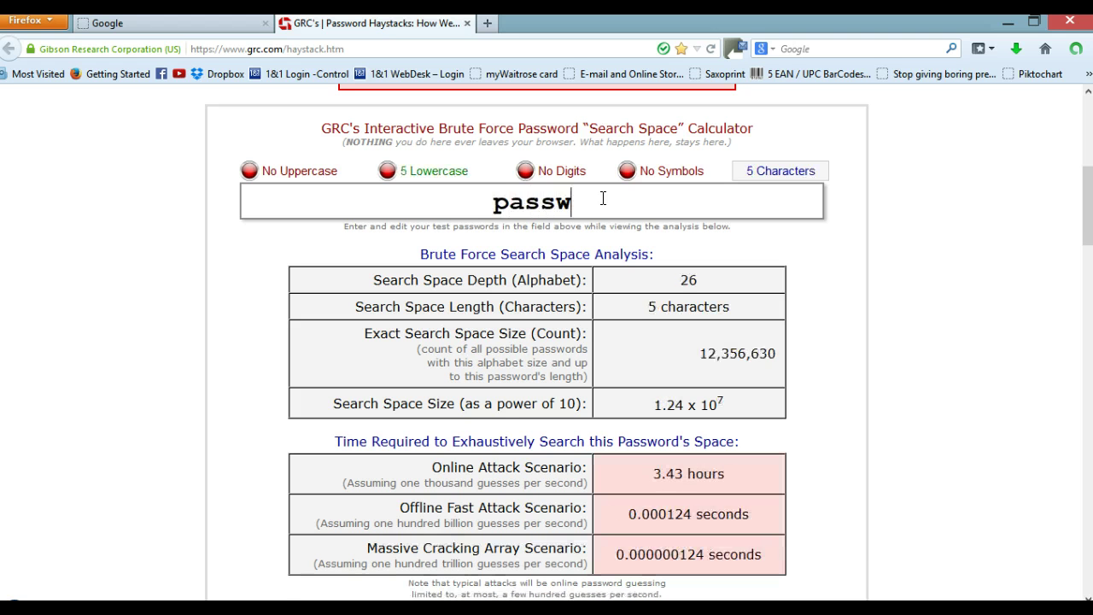
{"action": "type", "text": "ord"}
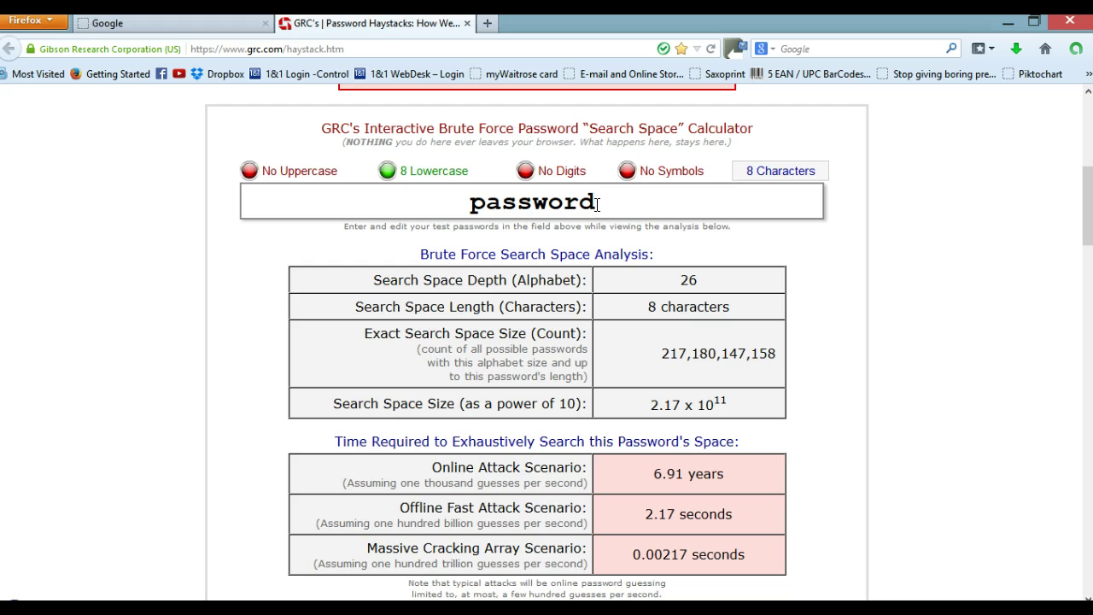
{"action": "left_click_drag", "start_coordinate": [598, 204], "coordinate": [473, 205]}
{"action": "type", "text": "123456"}
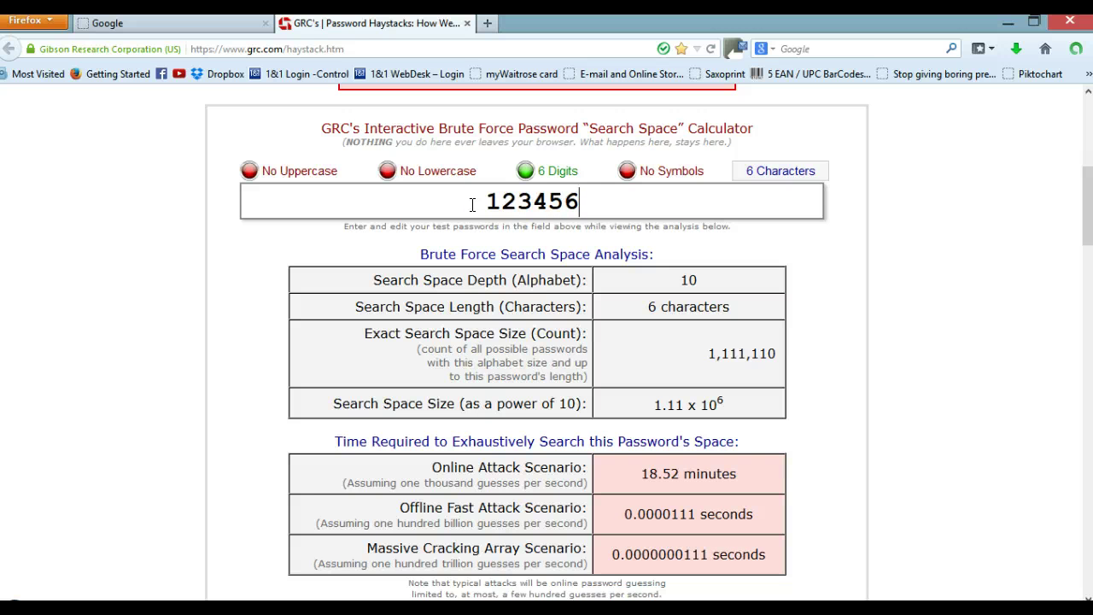
{"action": "left_click_drag", "start_coordinate": [561, 198], "coordinate": [487, 202]}
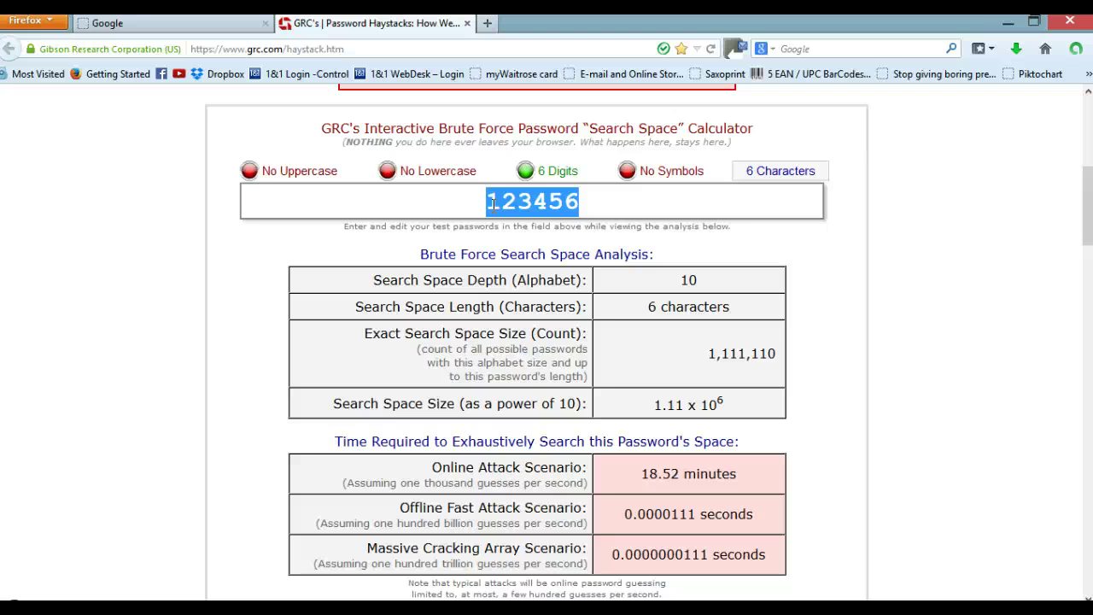
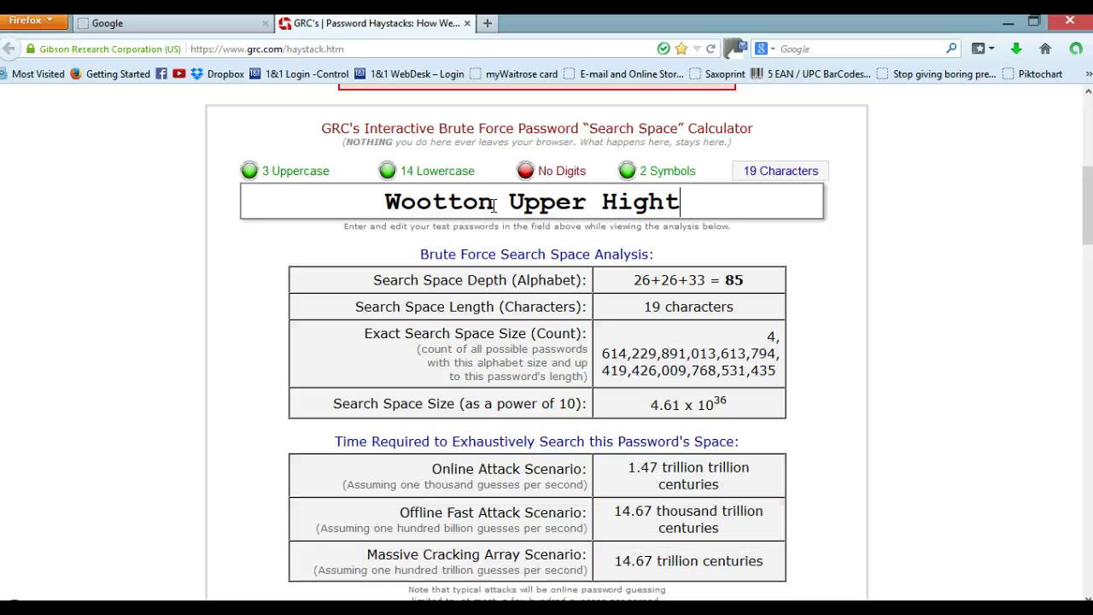
Step: Type the passphrase 'Wootton Upper Highschool', correcting a mistyped letter
{"action": "key", "text": "BackSpace"}
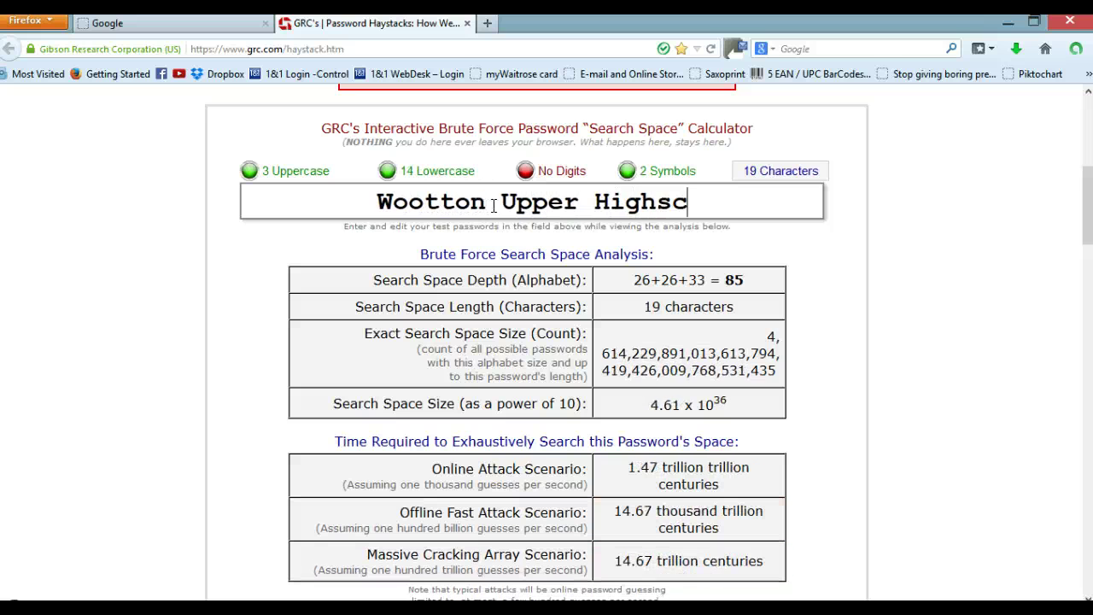
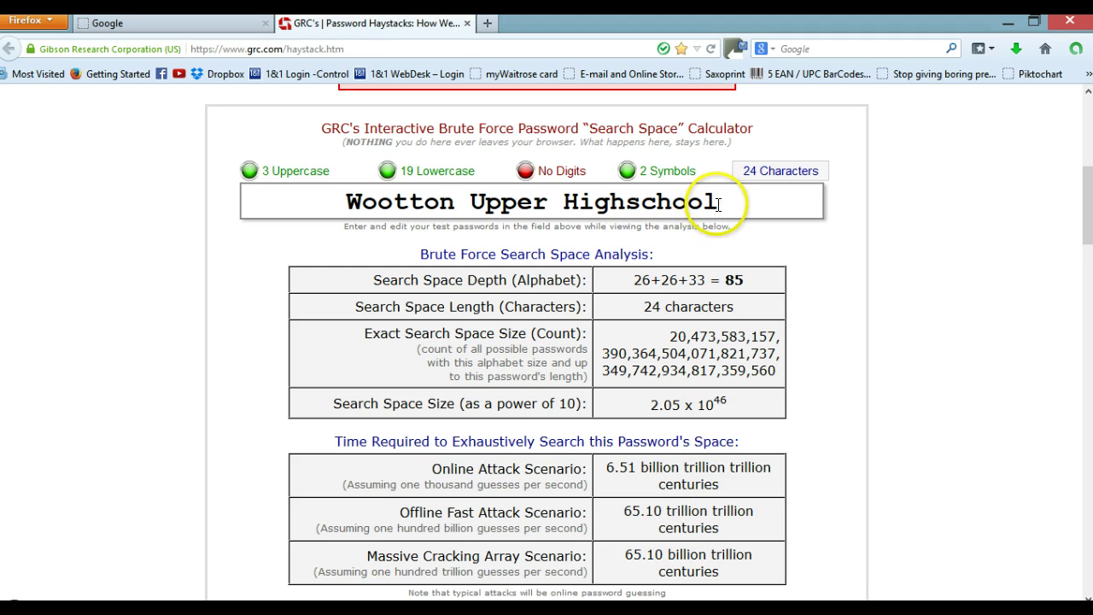
Step: Swap the final letter for 1 and the s in 'school' for a $ symbol
{"action": "left_click_drag", "start_coordinate": [721, 203], "coordinate": [709, 201]}
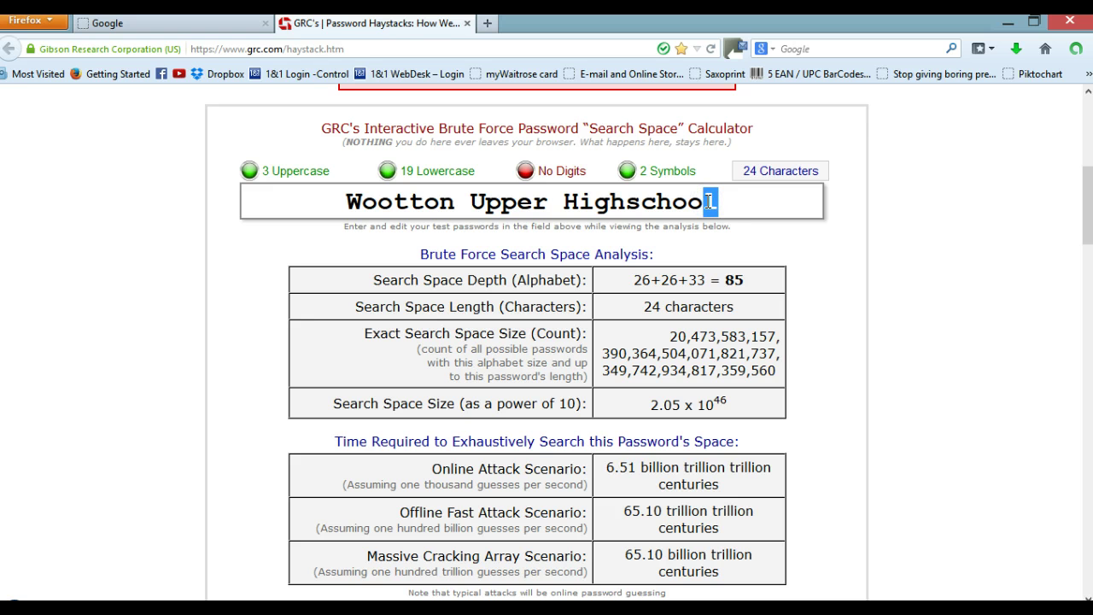
{"action": "type", "text": "1"}
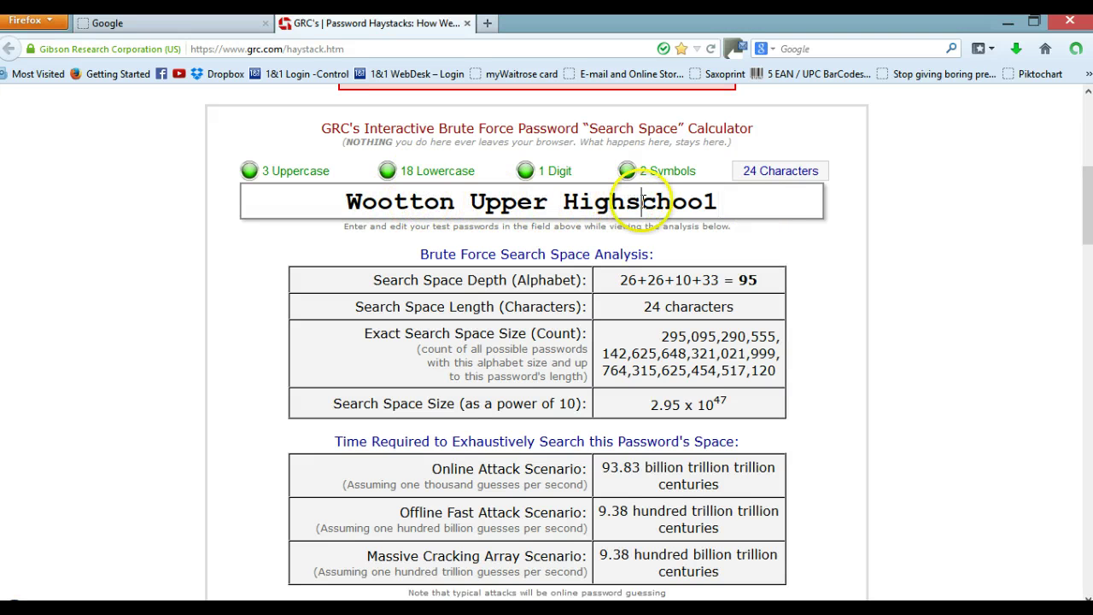
{"action": "left_click_drag", "start_coordinate": [644, 202], "coordinate": [630, 201]}
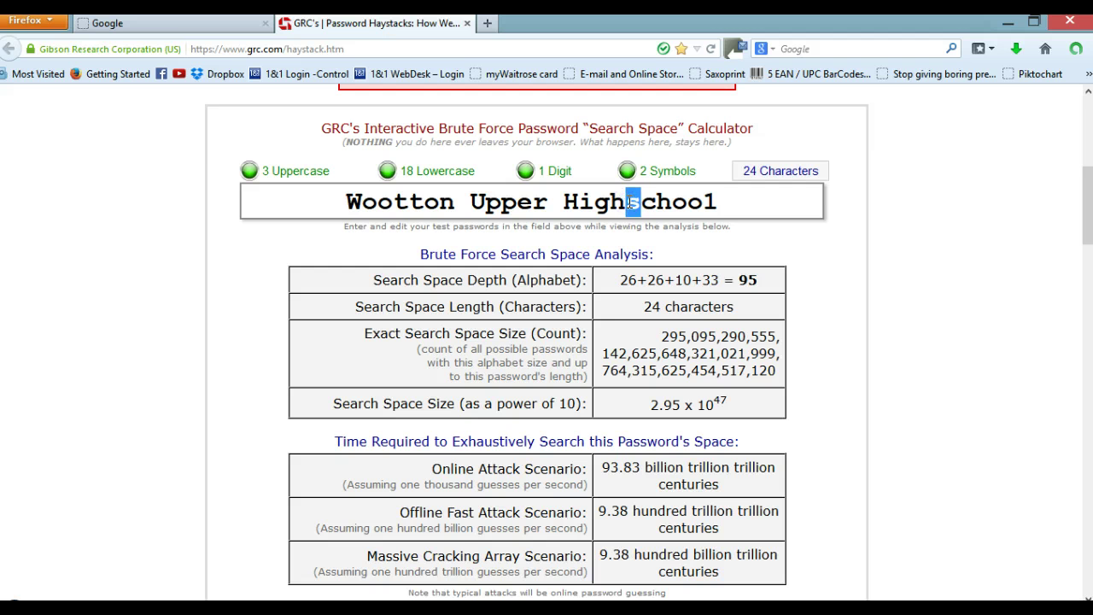
{"action": "type", "text": "5"}
{"action": "left_click_drag", "start_coordinate": [641, 202], "coordinate": [626, 202]}
{"action": "type", "text": "$"}
{"action": "left_click", "coordinate": [776, 206]}
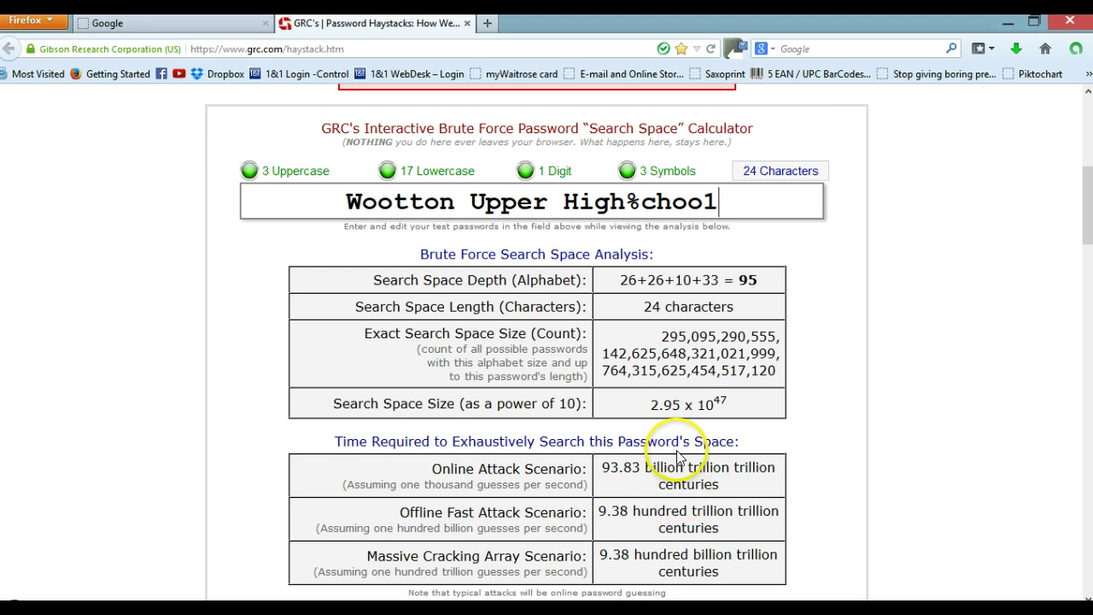
Step: Replace the test password with a full street-address passphrase
{"action": "left_click_drag", "start_coordinate": [727, 205], "coordinate": [351, 219]}
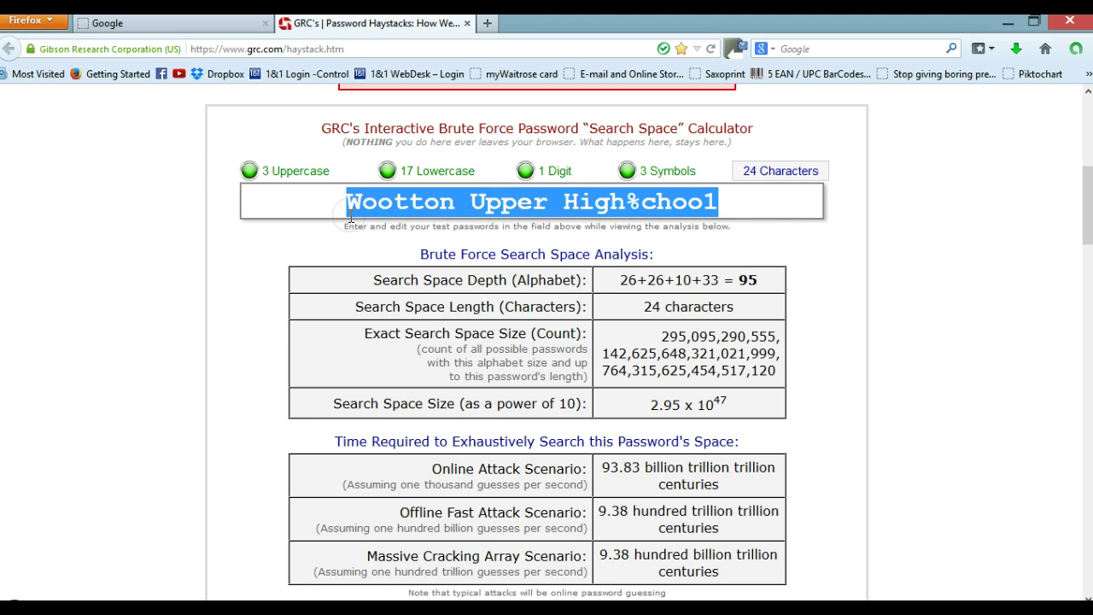
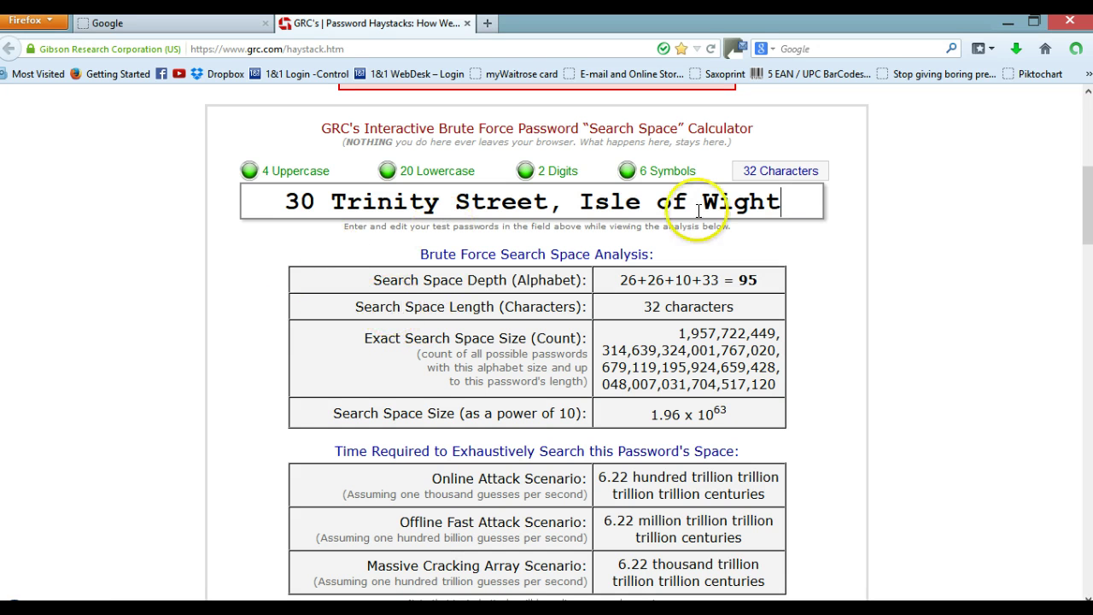
{"action": "left_click_drag", "start_coordinate": [791, 204], "coordinate": [272, 199]}
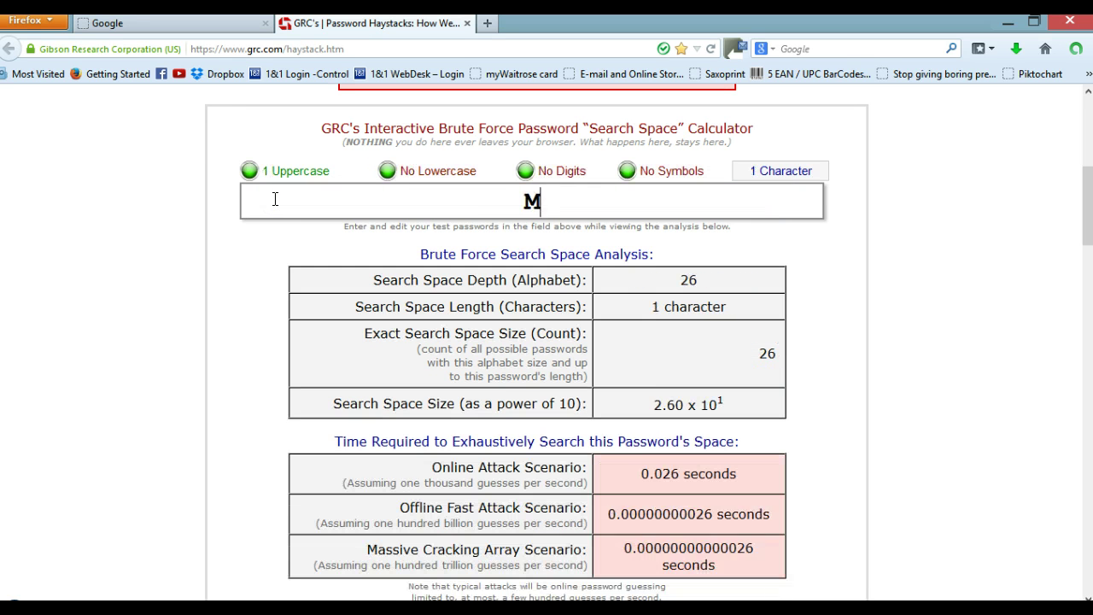
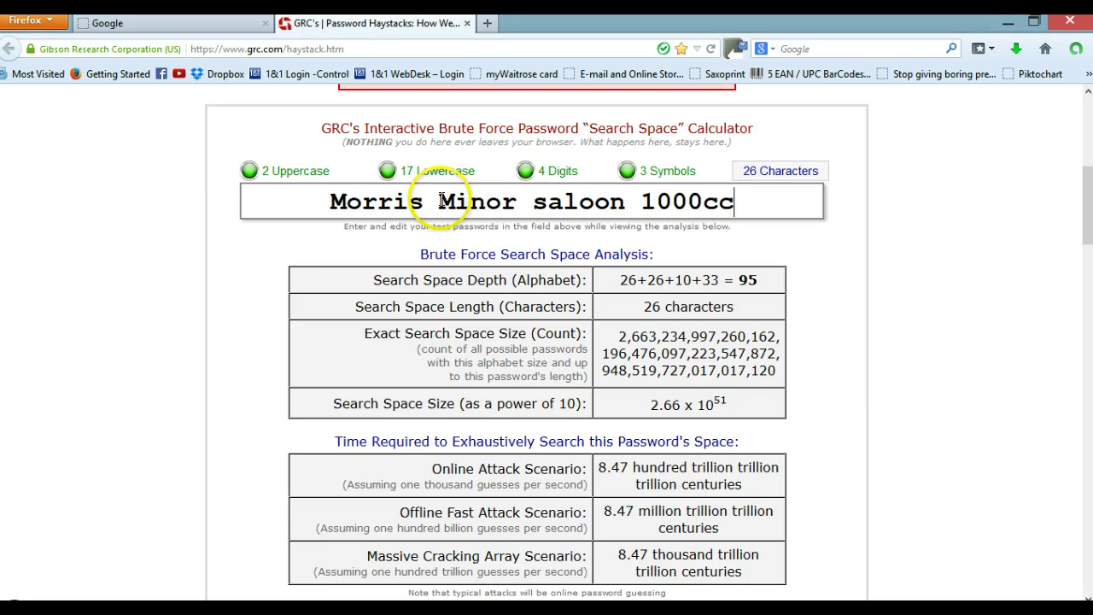
Step: Delete the three spaces and the word 'saloon', leaving 'MorrisMinor1000cc'
{"action": "left_click", "coordinate": [440, 201]}
{"action": "key", "text": "BackSpace"}
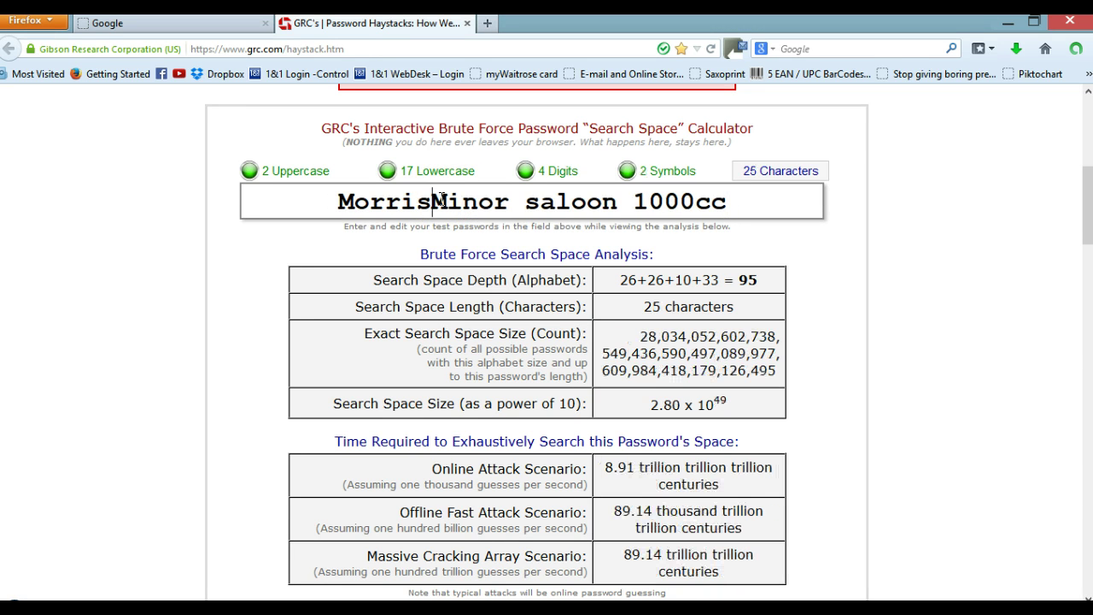
{"action": "left_click", "coordinate": [524, 202]}
{"action": "key", "text": "BackSpace"}
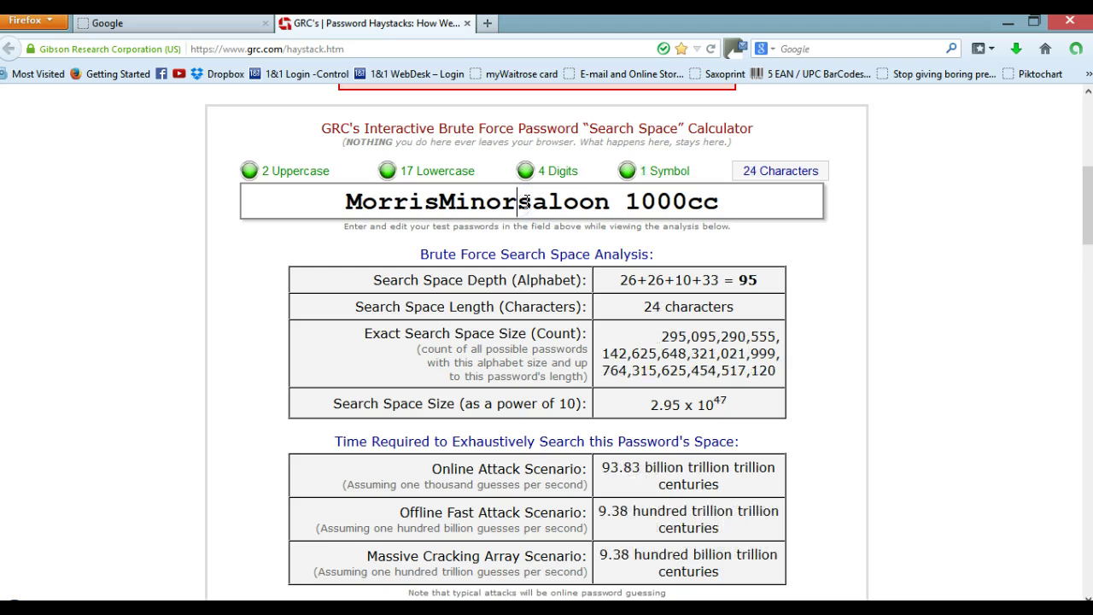
{"action": "left_click", "coordinate": [625, 202]}
{"action": "key", "text": "BackSpace"}
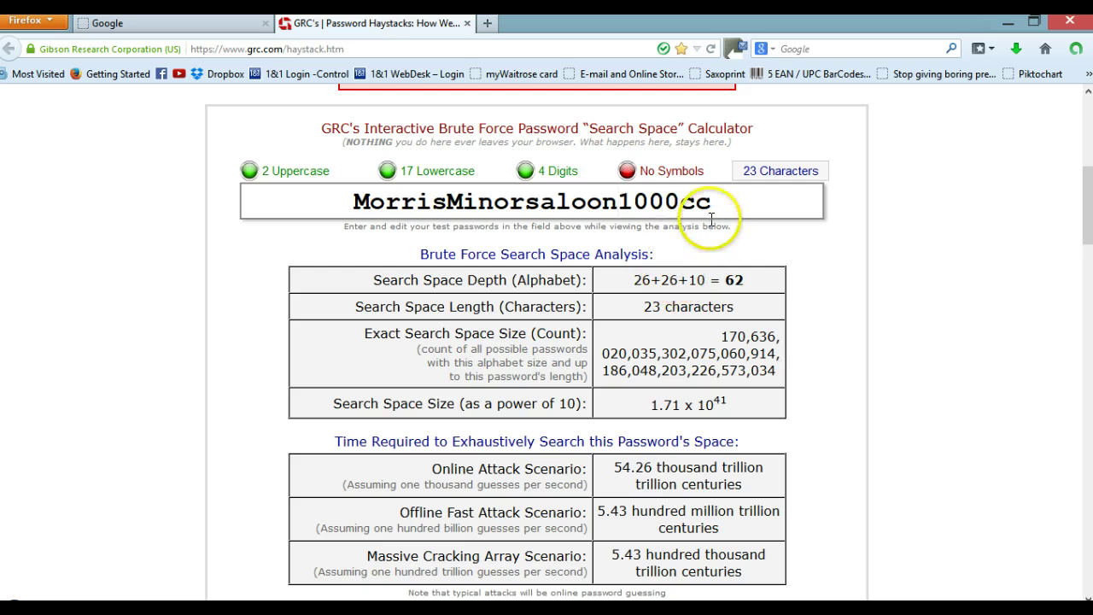
{"action": "left_click_drag", "start_coordinate": [619, 203], "coordinate": [531, 203]}
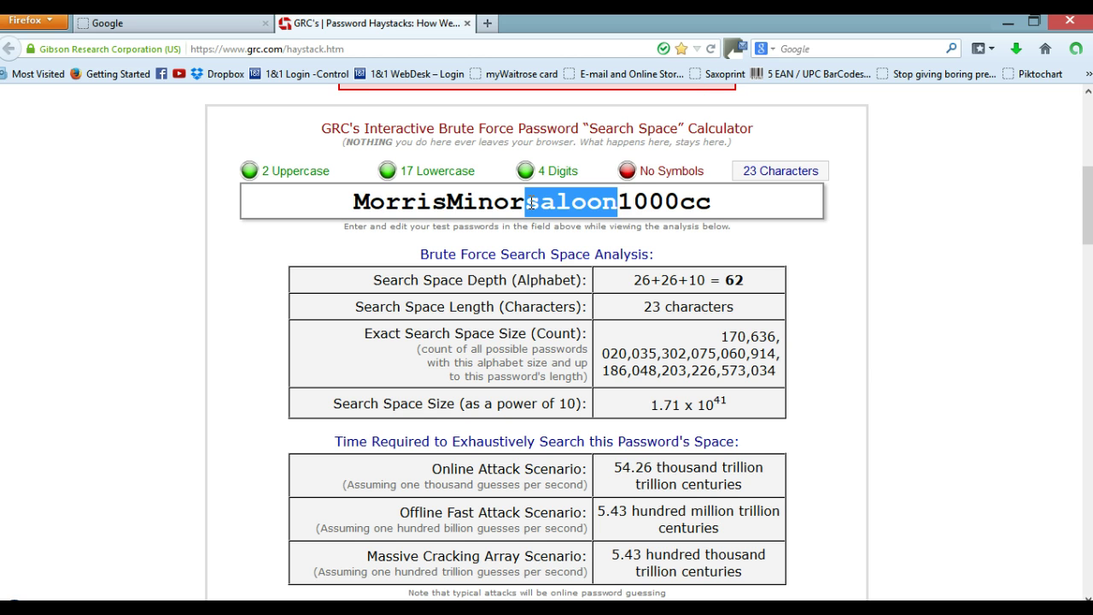
{"action": "key", "text": "Delete"}
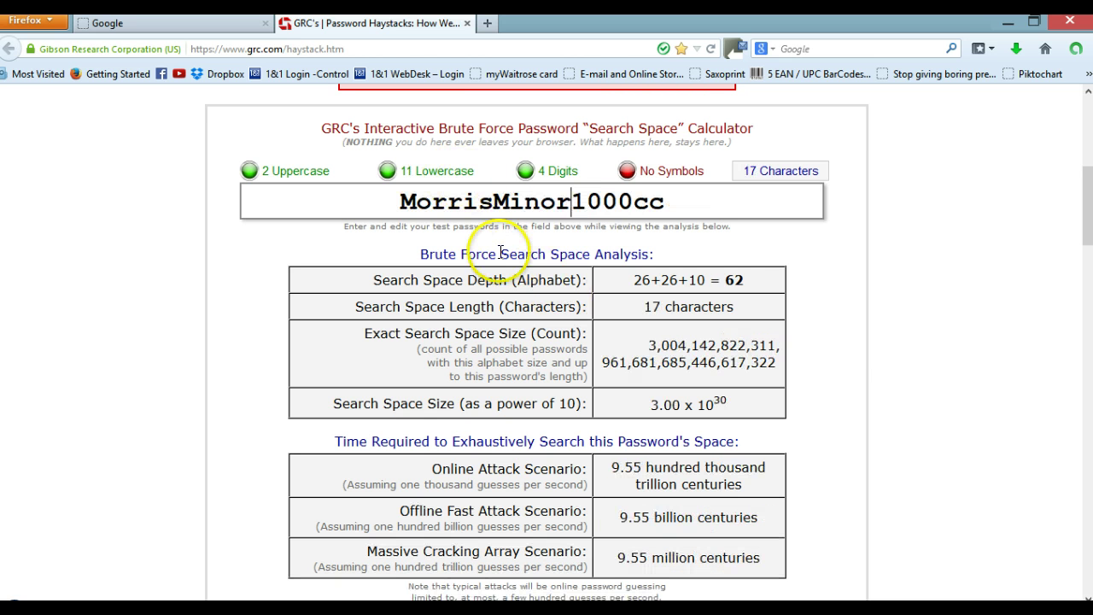